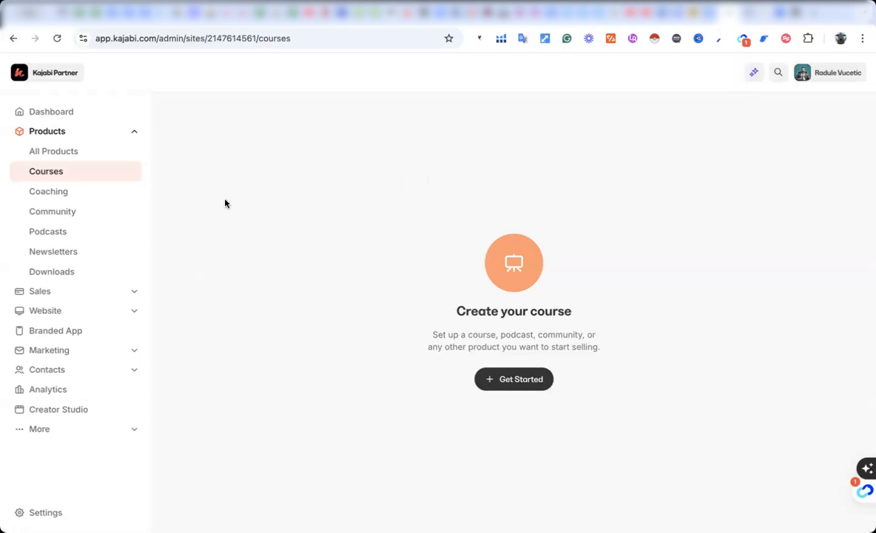
Start a new course titled "Go From 5km to Half Marathon in just 12-16 weeks".
left_click(71, 133)
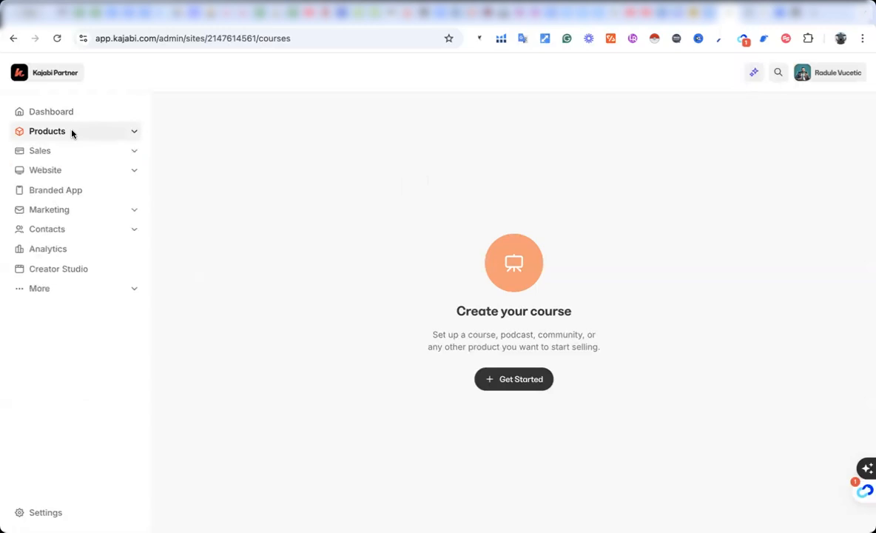
left_click(72, 133)
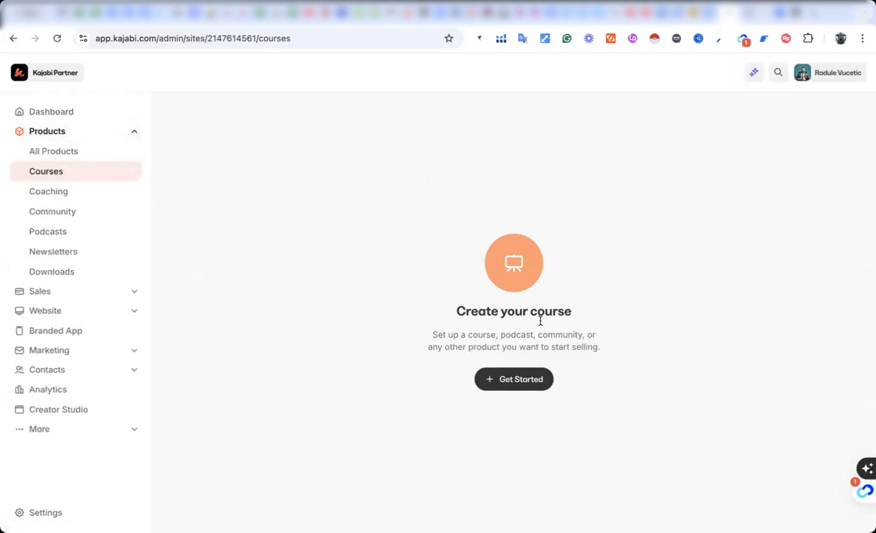
left_click(511, 382)
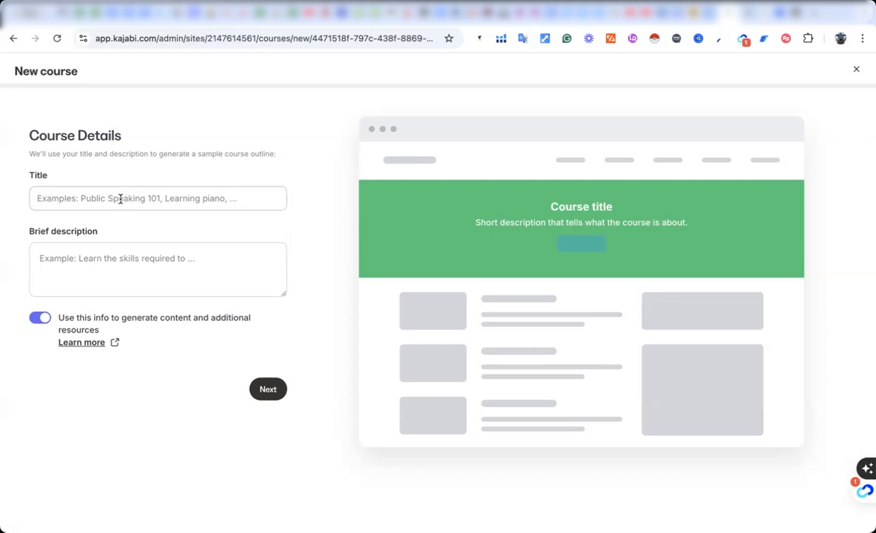
left_click(119, 198)
type("Go From 5km to Half Marathon in just 12-16 weeks")
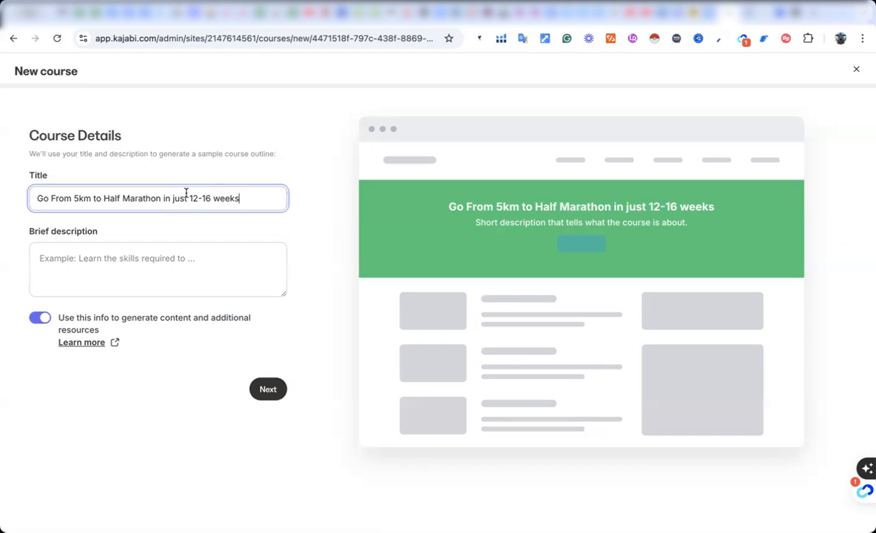
Enter the brief description "A step-by-step, expert-designed training program to help you build endurance, prevent injuries, and confidently cross the finish line!" and continue.
left_click(137, 254)
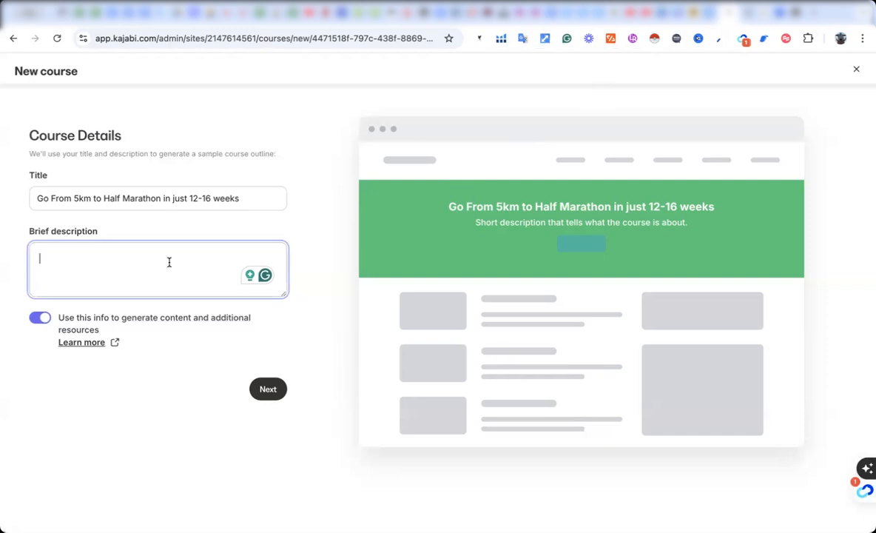
type("A step-by-step, expert-designed training program to help you build endurance, prevent injuries, and confidently cross the finish line!")
scroll(169, 262, "up", 2)
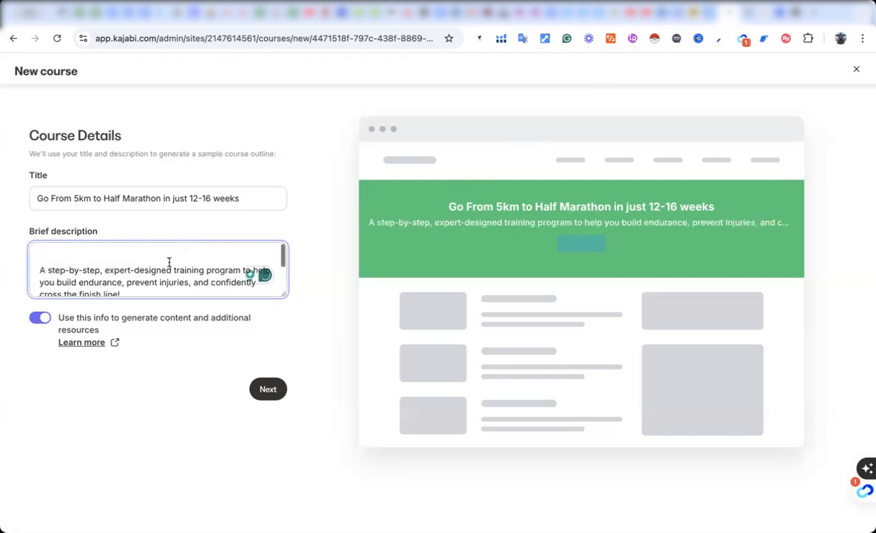
scroll(169, 262, "down", 1)
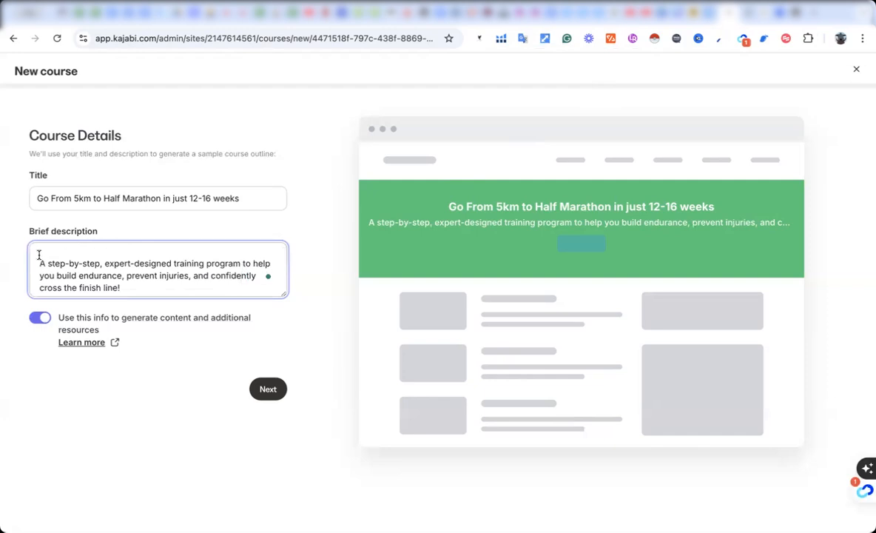
key("BackSpace")
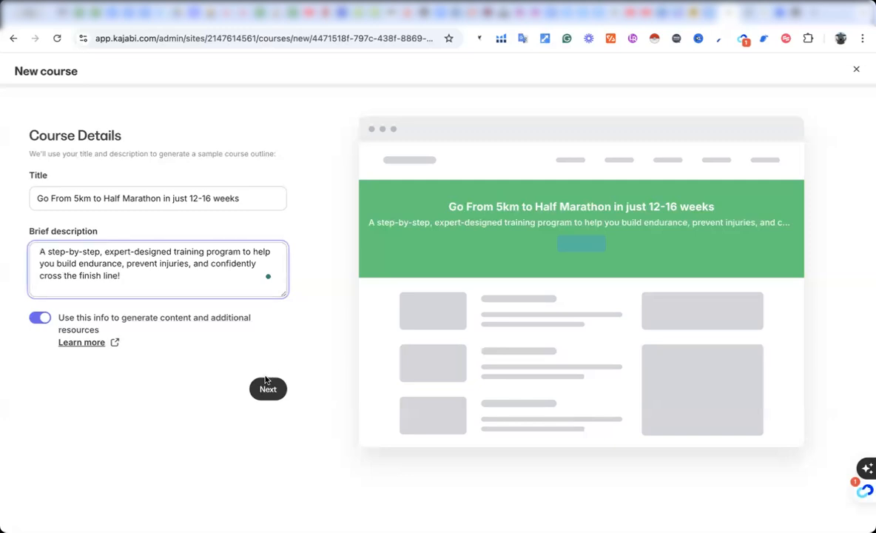
left_click(267, 389)
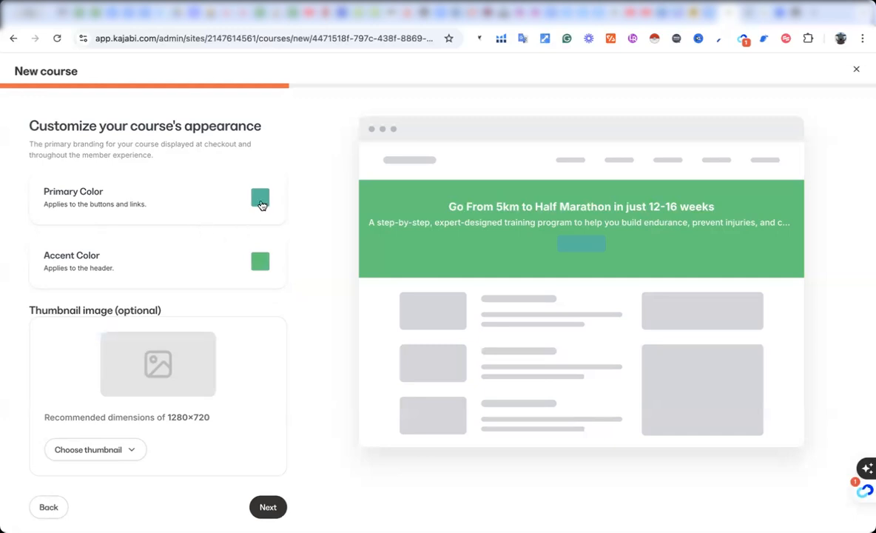
Try blue, green and black swatches for the course's Primary Color and settle on white.
left_click(260, 200)
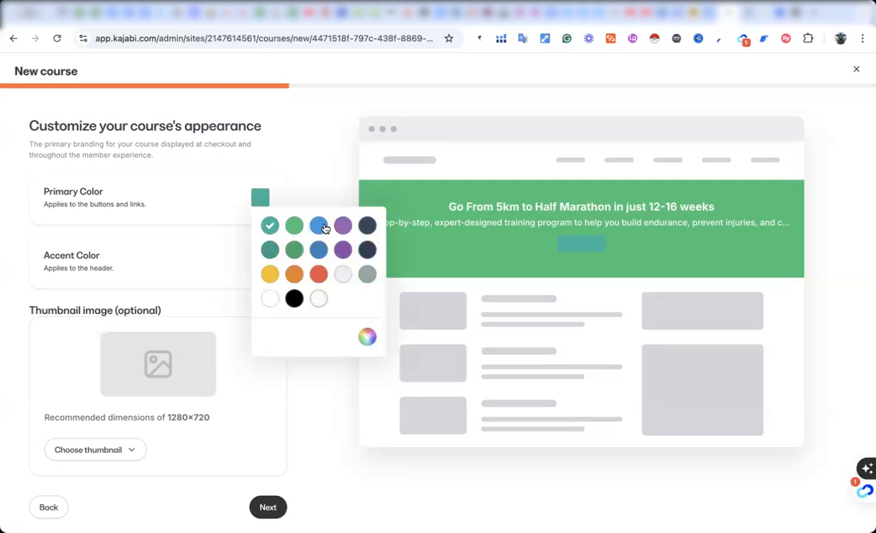
left_click(323, 227)
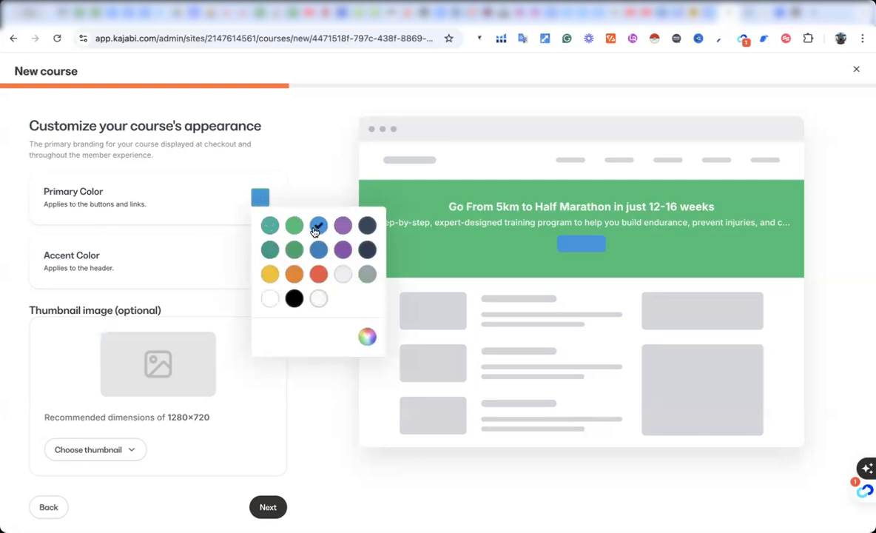
left_click(294, 226)
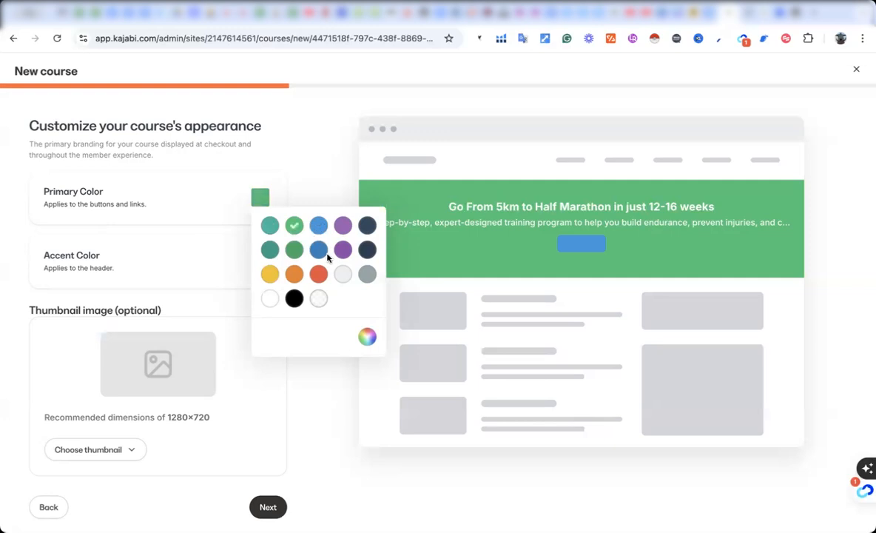
left_click(271, 298)
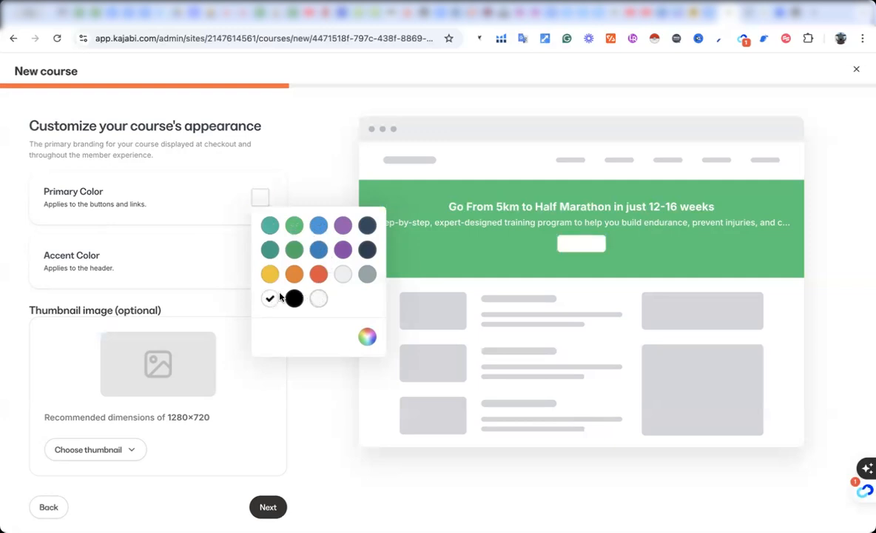
left_click(294, 299)
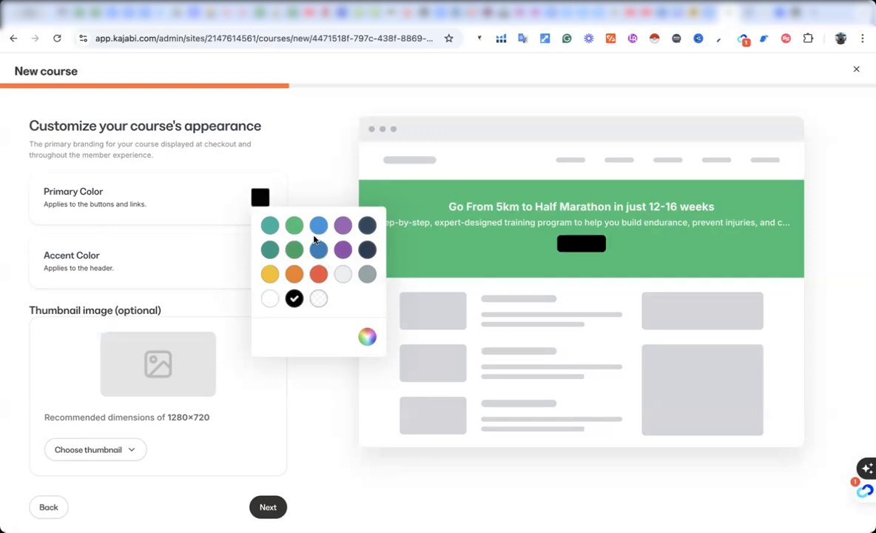
left_click(296, 250)
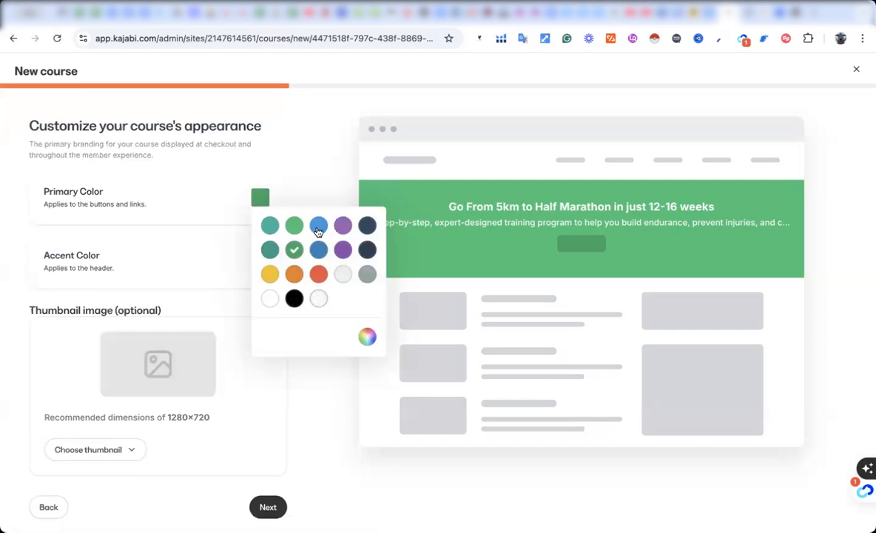
left_click(318, 226)
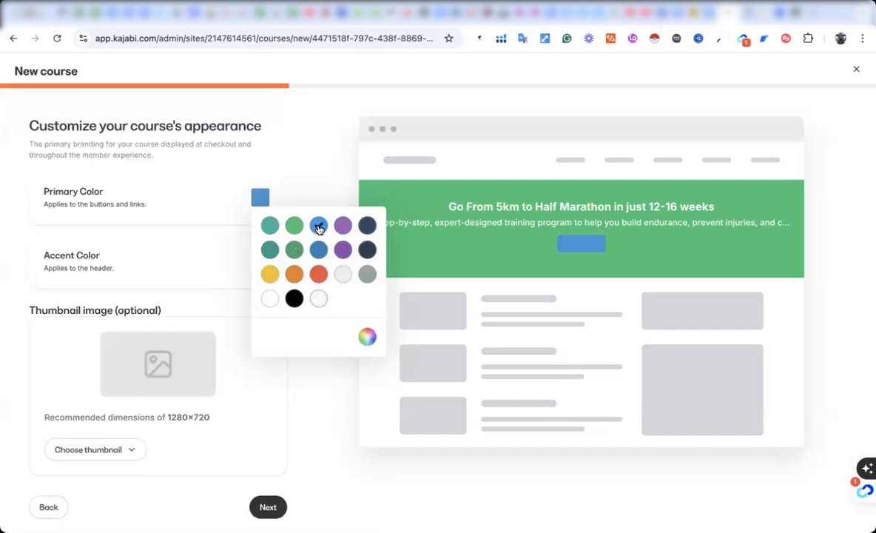
left_click(270, 299)
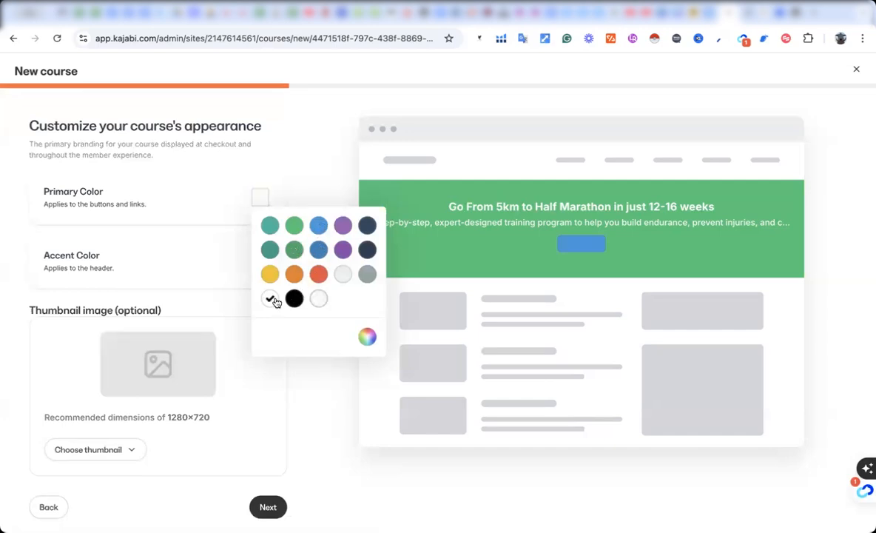
left_click(231, 217)
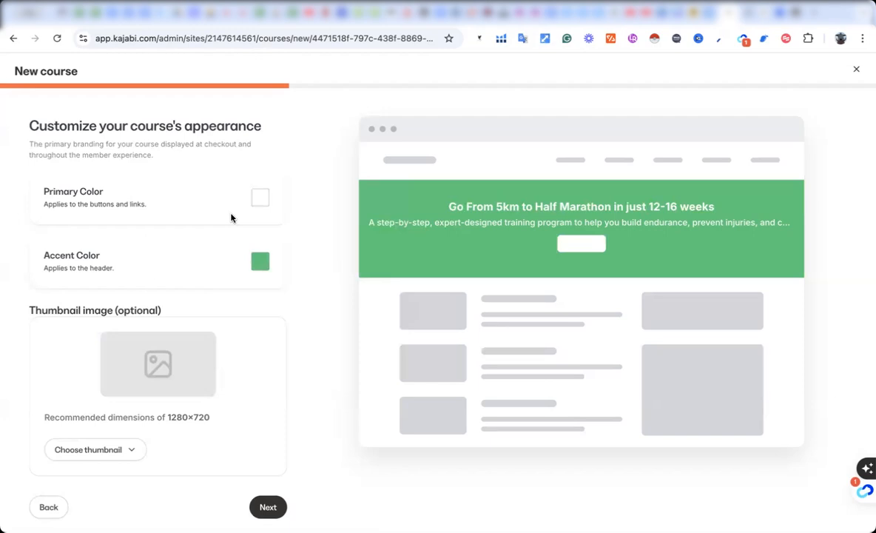
Look at the custom color picker with its hex code for the Primary Color and leave it unmodified.
left_click(256, 205)
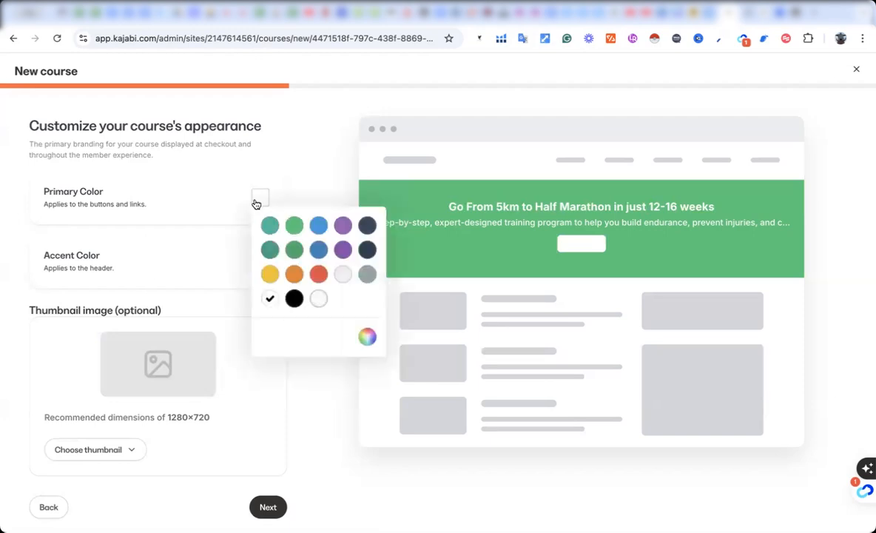
left_click(366, 340)
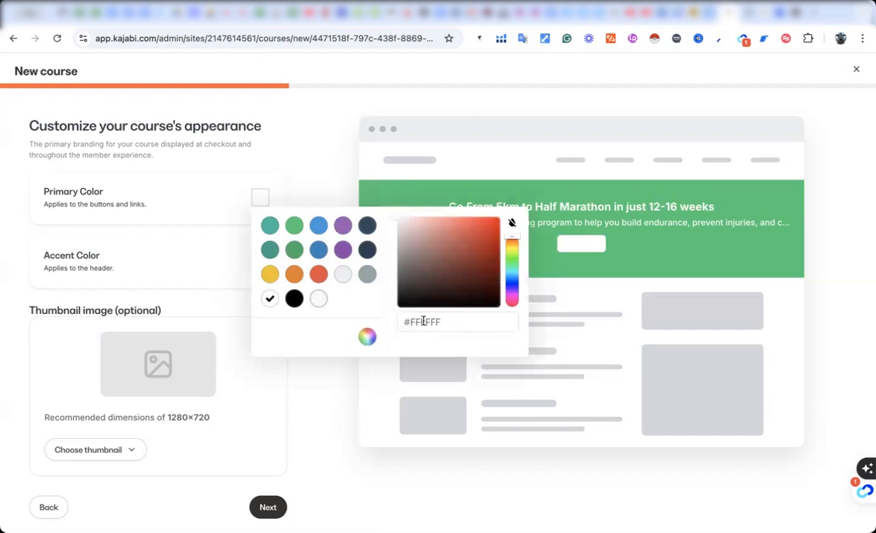
left_click(246, 170)
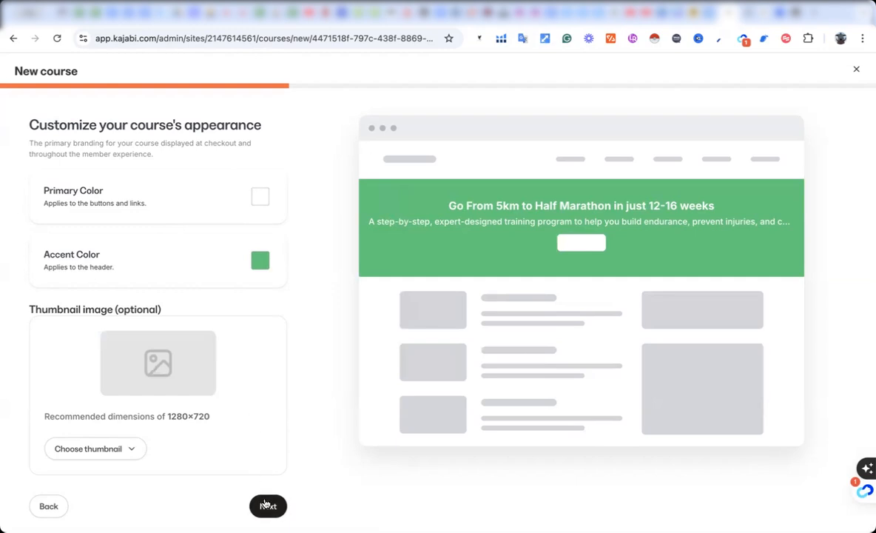
Accept the course appearance without a thumbnail, price the course as Free and create it.
left_click(266, 504)
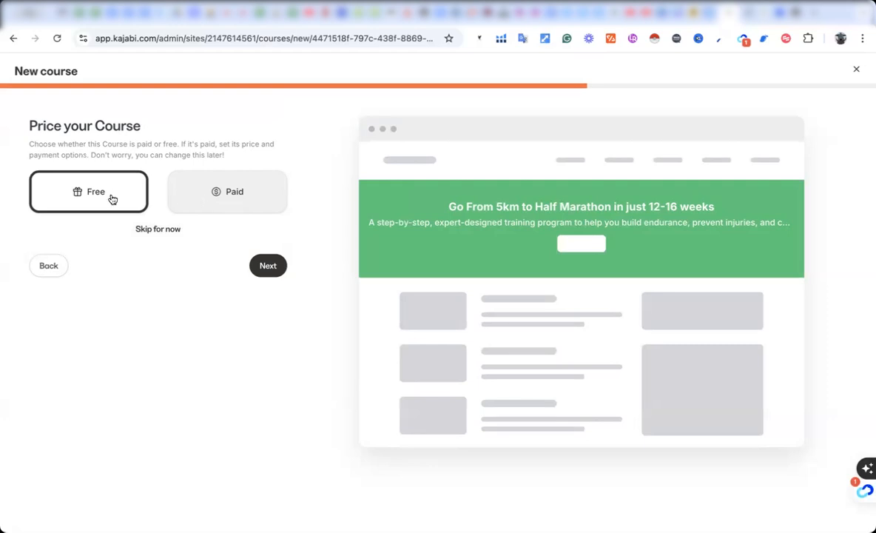
left_click(263, 266)
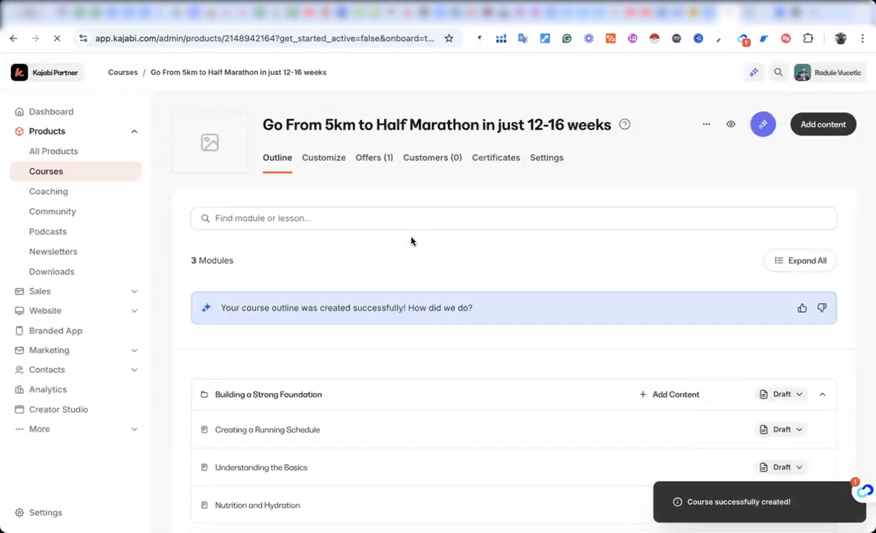
Examine the generated course outline, including the lessons in Building a Strong Foundation, Injury Prevention and Recovery, and Increasing Your Distance.
scroll(411, 241, "down", 1)
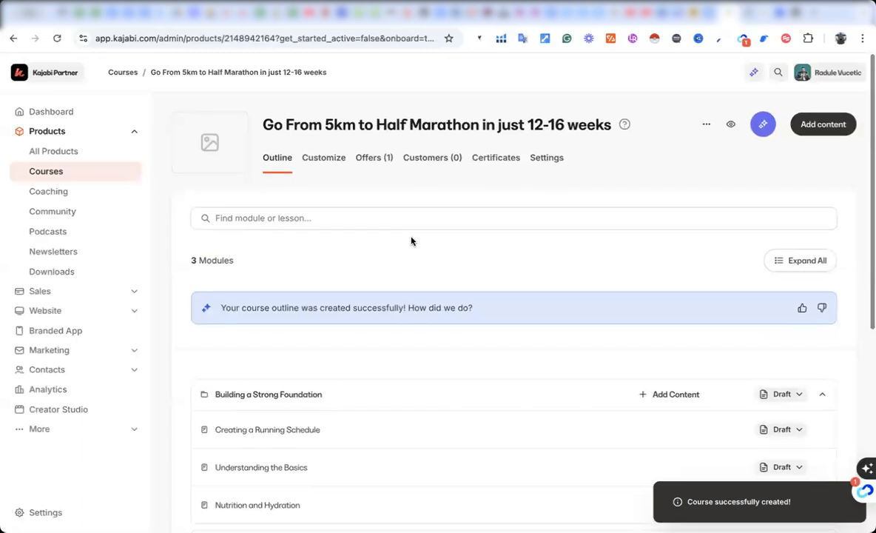
scroll(411, 241, "down", 2)
scroll(412, 241, "down", 1)
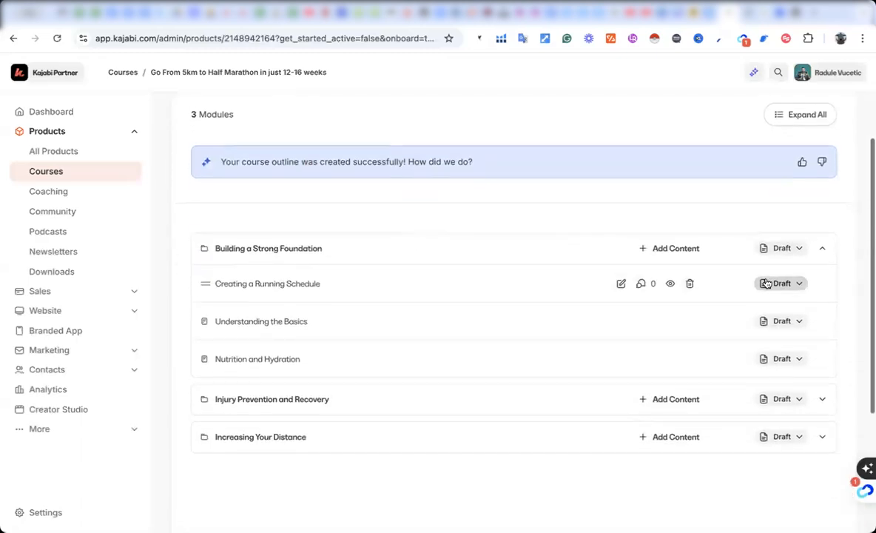
left_click(822, 249)
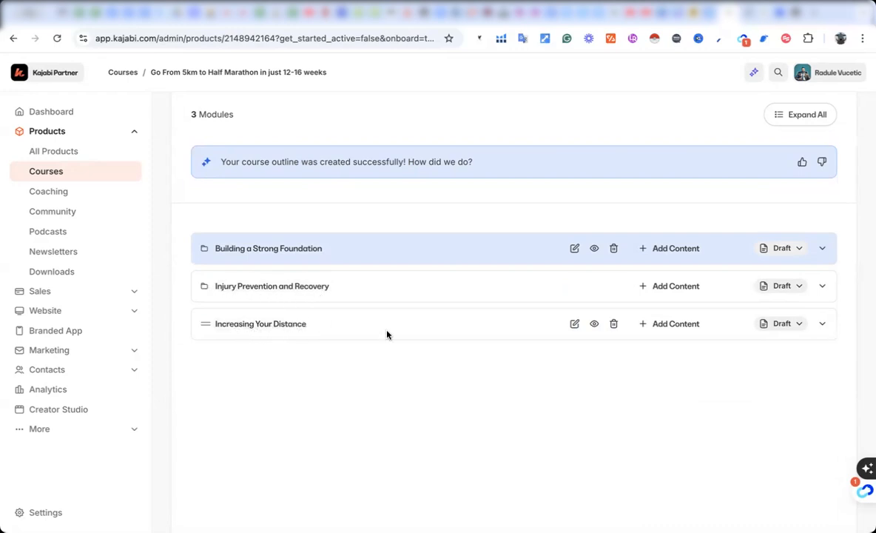
left_click(822, 250)
scroll(821, 248, "down", 2)
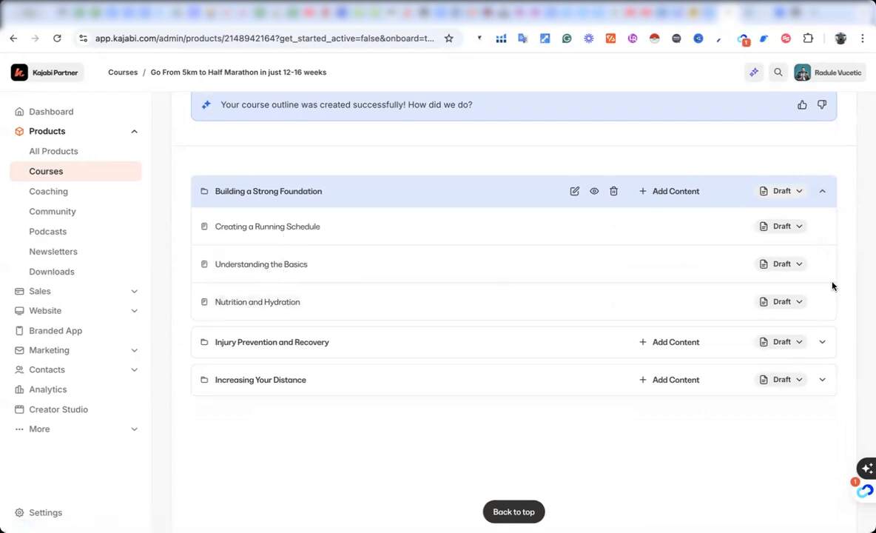
left_click(821, 341)
scroll(821, 340, "down", 1)
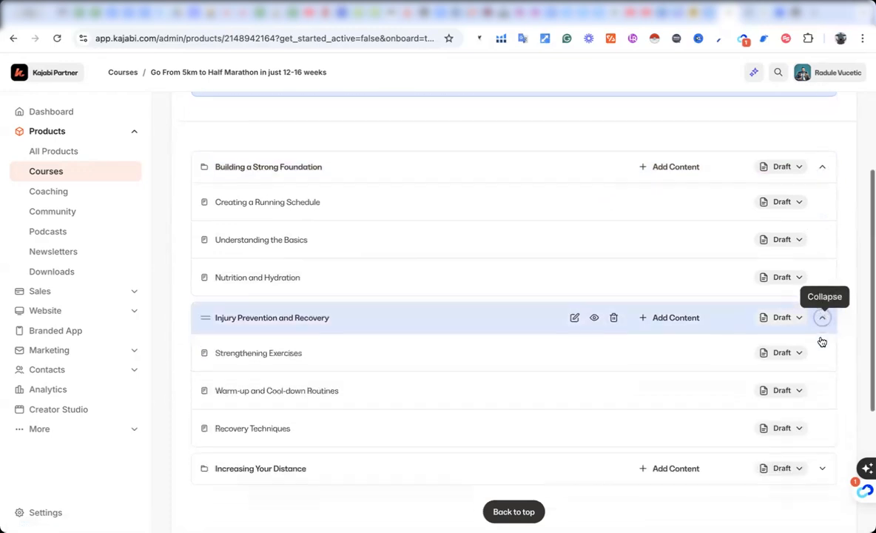
scroll(821, 339, "down", 1)
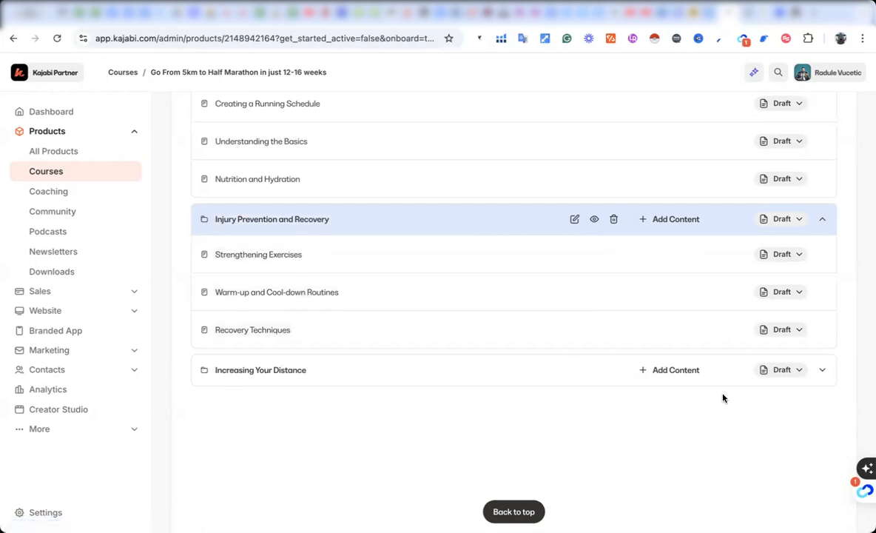
left_click(824, 370)
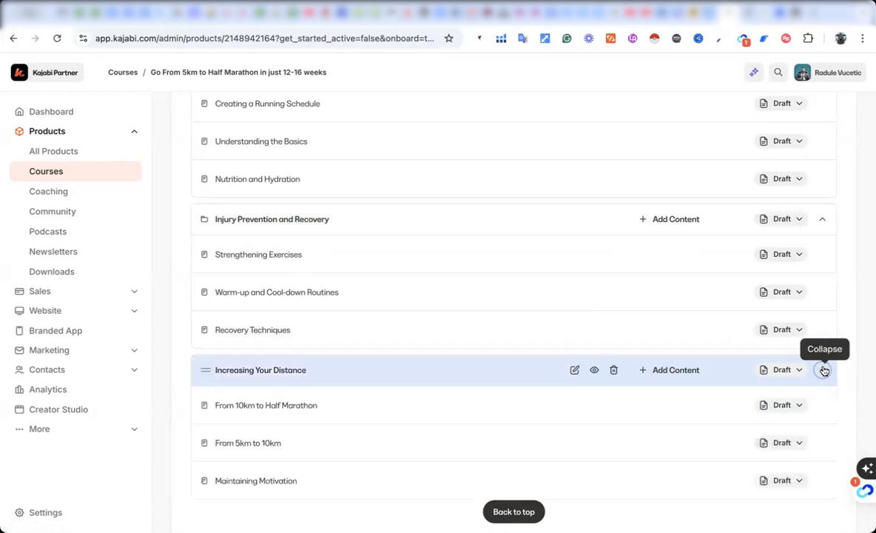
scroll(503, 342, "down", 2)
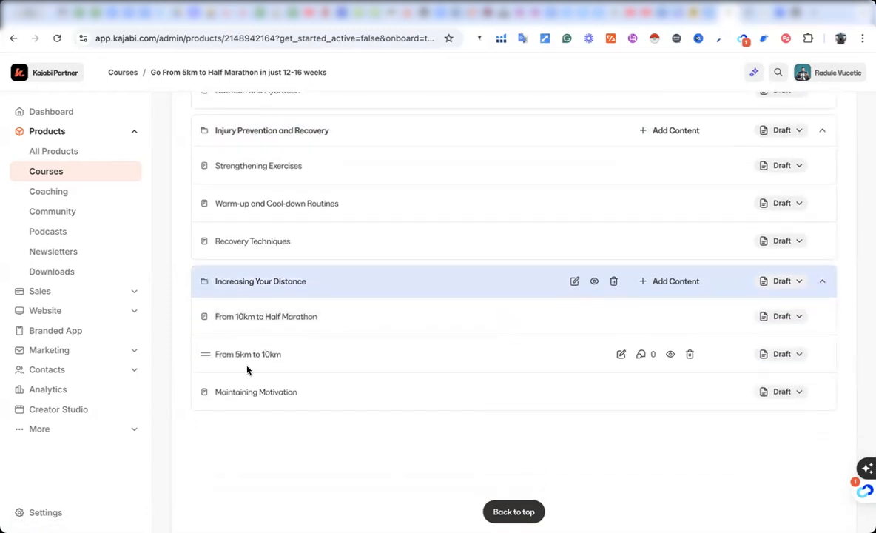
scroll(277, 359, "down", 1)
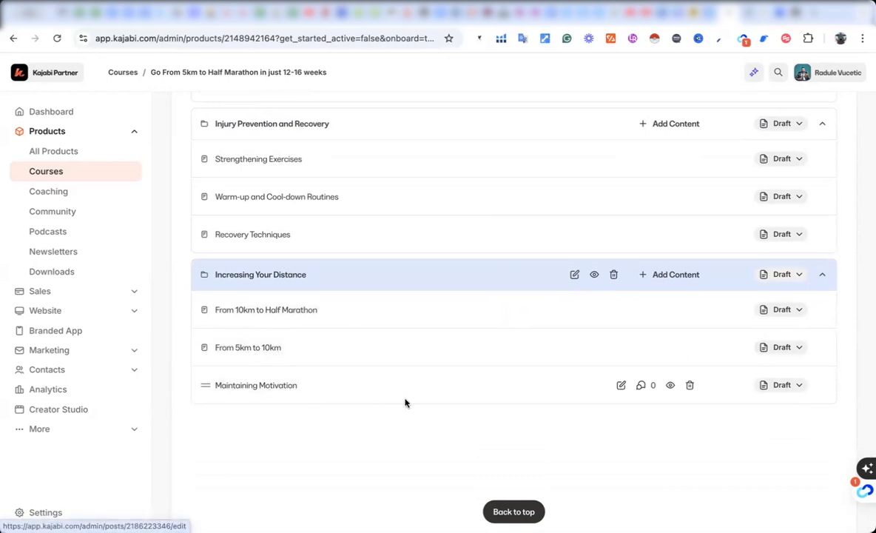
scroll(404, 402, "up", 2)
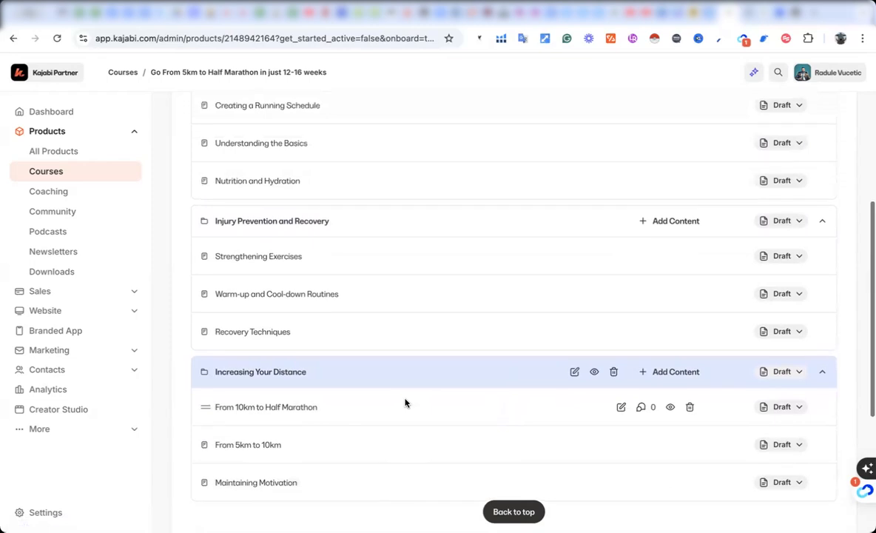
scroll(404, 403, "up", 3)
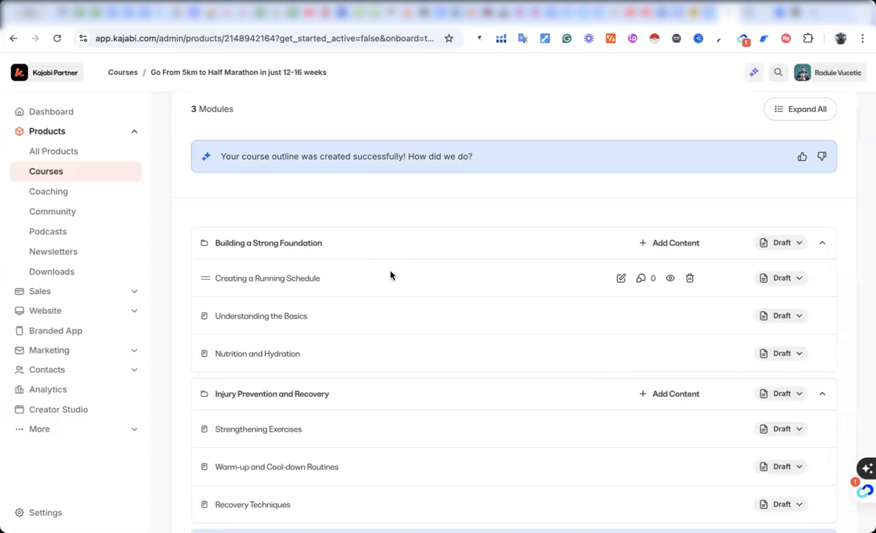
Open the Go From 5km to Half Marathon in just 12-16 weeks offer and view its pricing options.
left_click(118, 297)
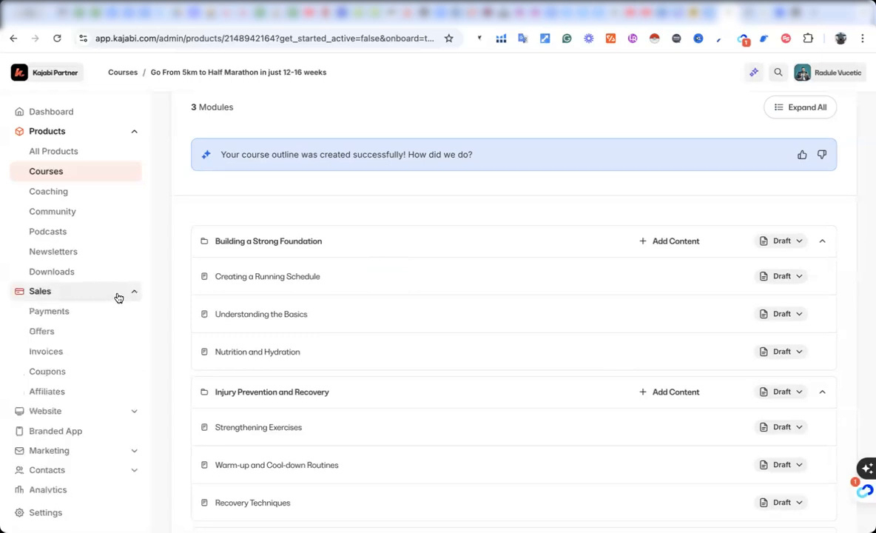
left_click(60, 332)
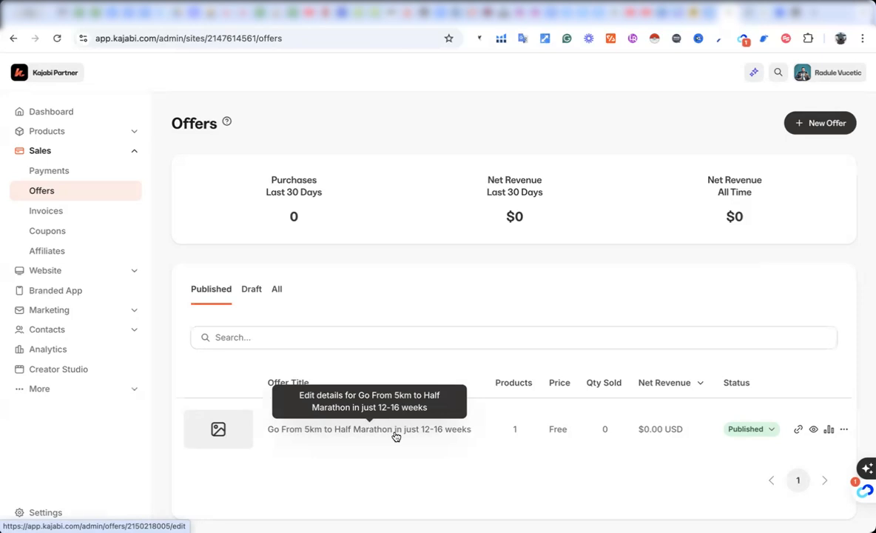
left_click(385, 435)
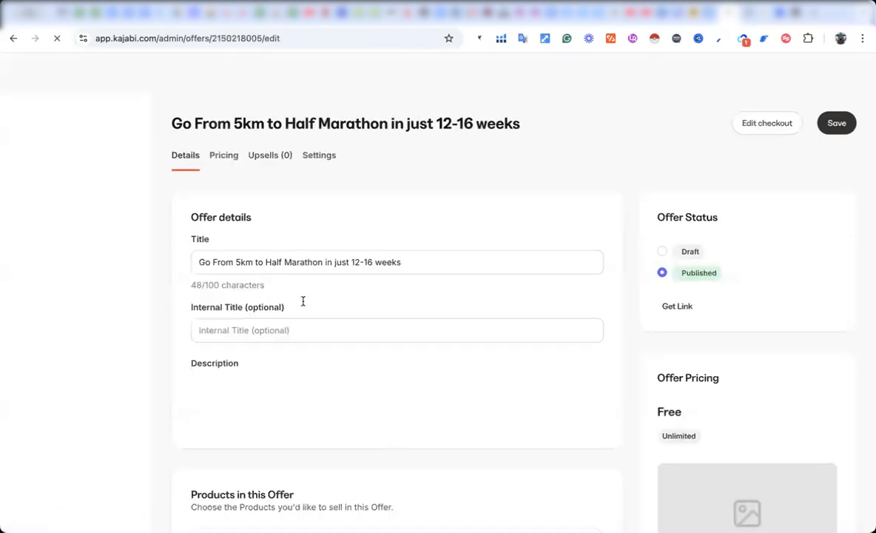
left_click(225, 157)
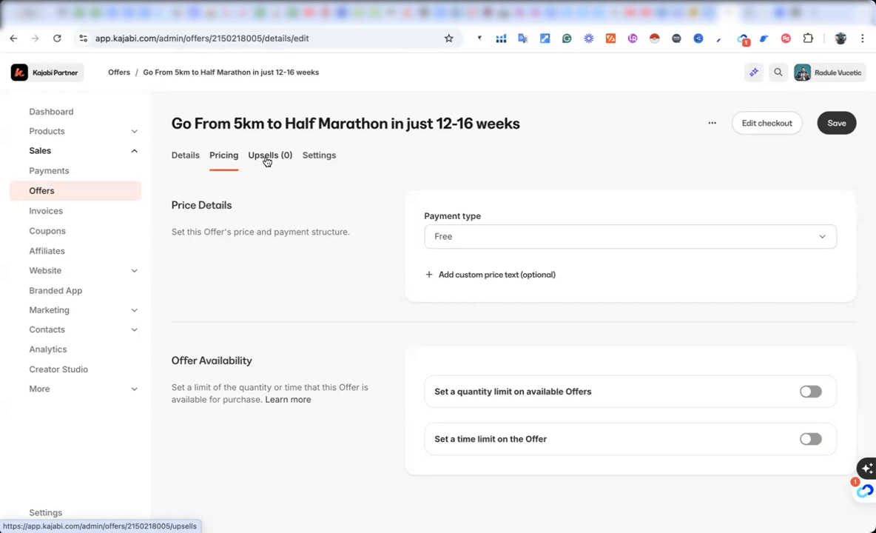
Review the offer's gift, notification and affiliate commission settings, switching the purchase notification on and back off.
left_click(321, 158)
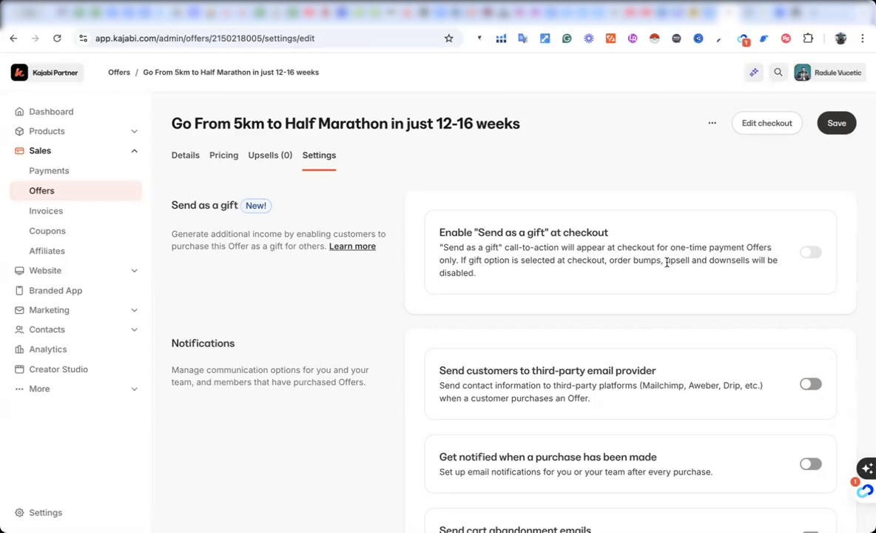
scroll(721, 270, "down", 3)
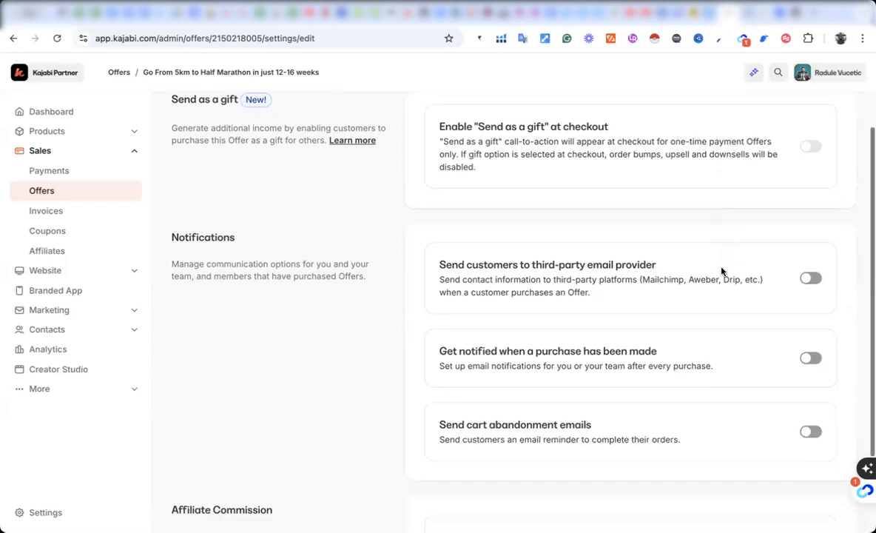
scroll(621, 347, "down", 1)
scroll(621, 347, "down", 1)
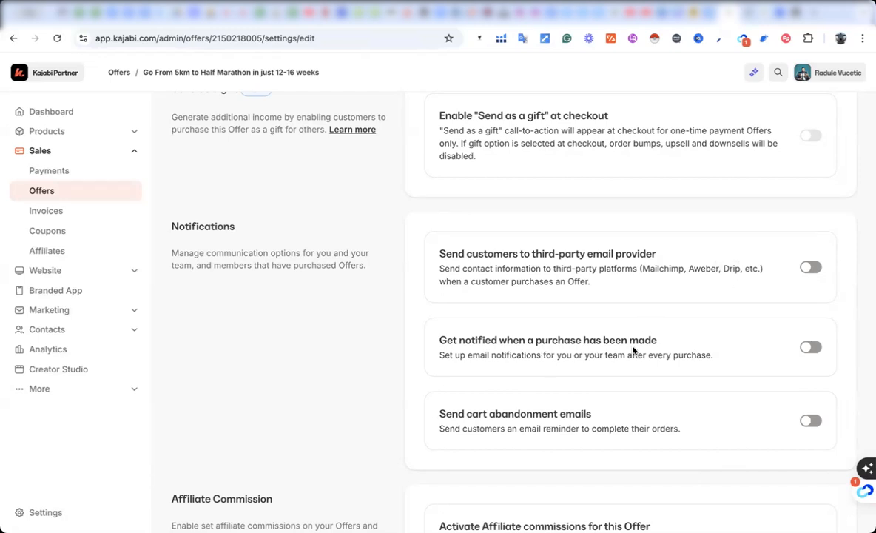
left_click(809, 348)
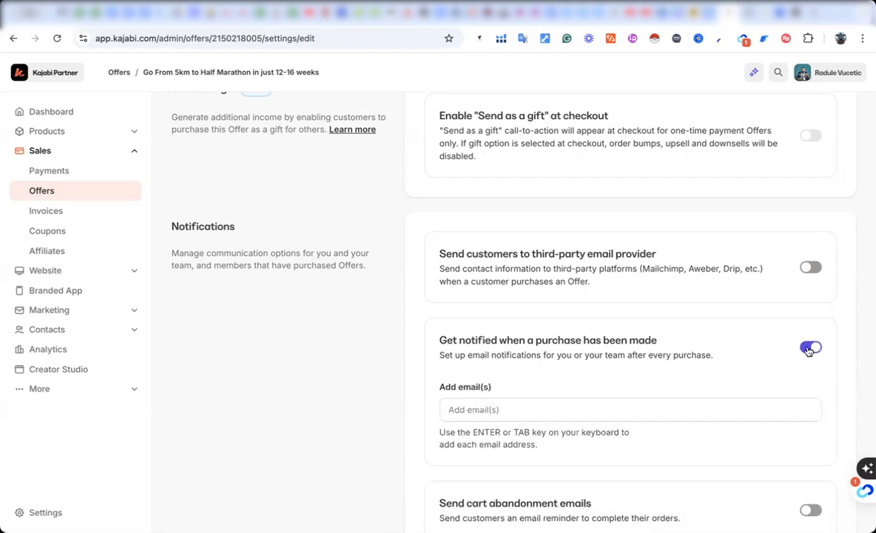
left_click(809, 348)
scroll(746, 346, "down", 1)
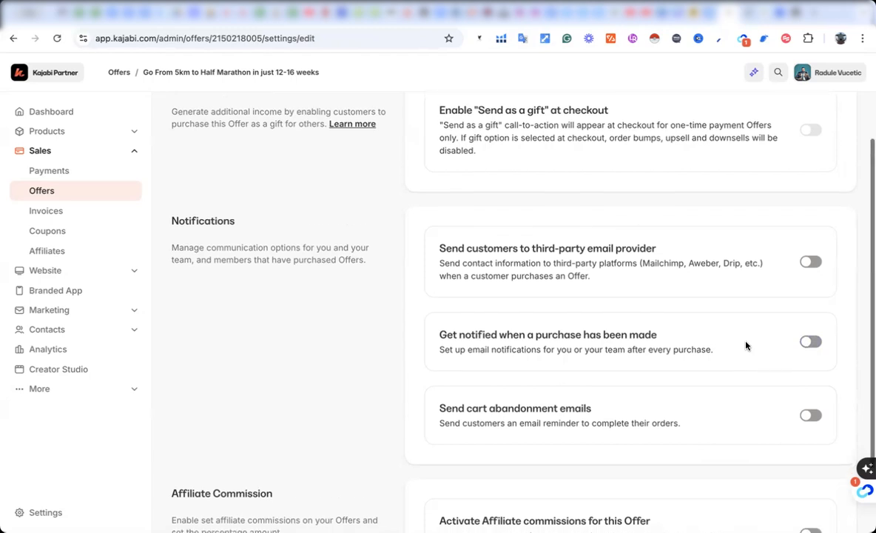
scroll(746, 346, "down", 1)
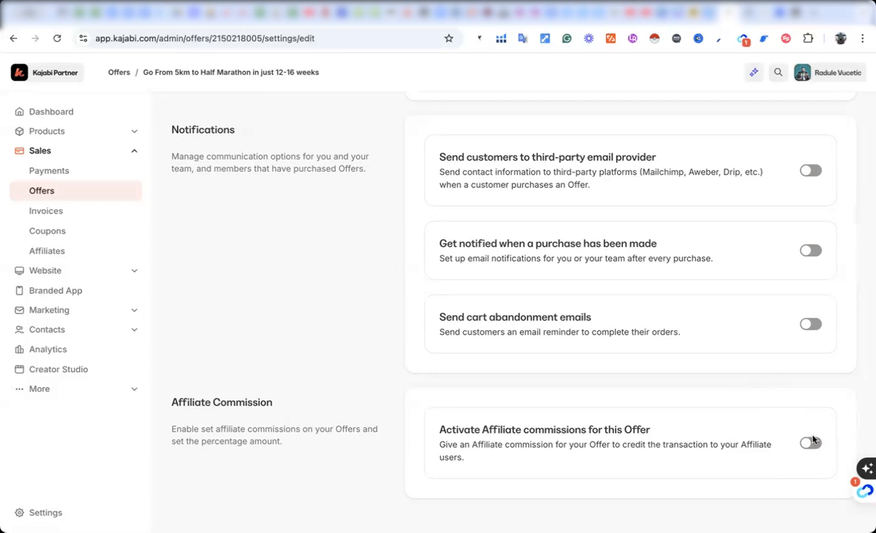
scroll(802, 423, "up", 5)
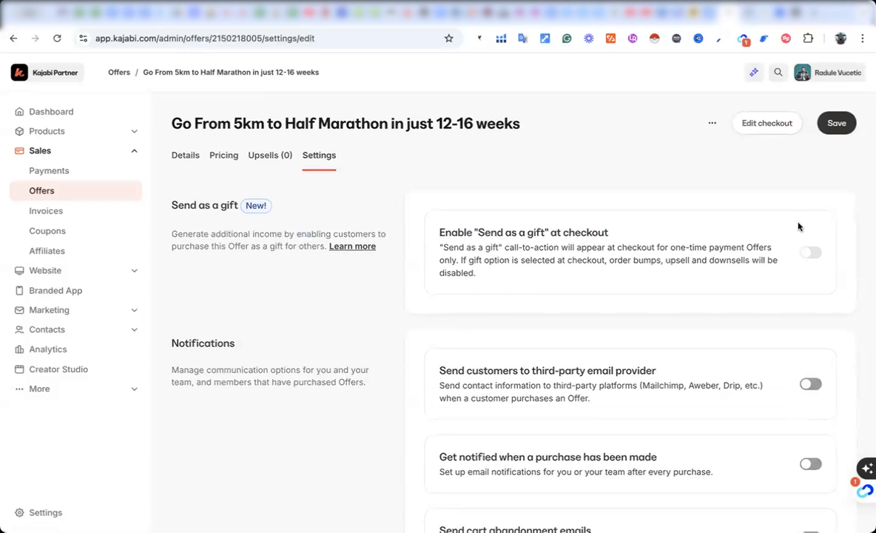
Open the offer's checkout customization and bring up the page content settings with the checkout description.
left_click(766, 123)
left_click(746, 140)
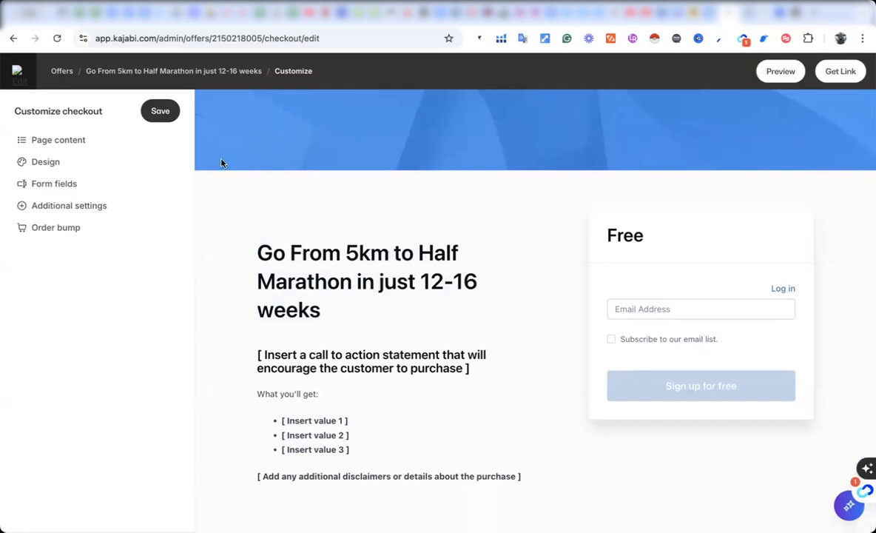
left_click(50, 141)
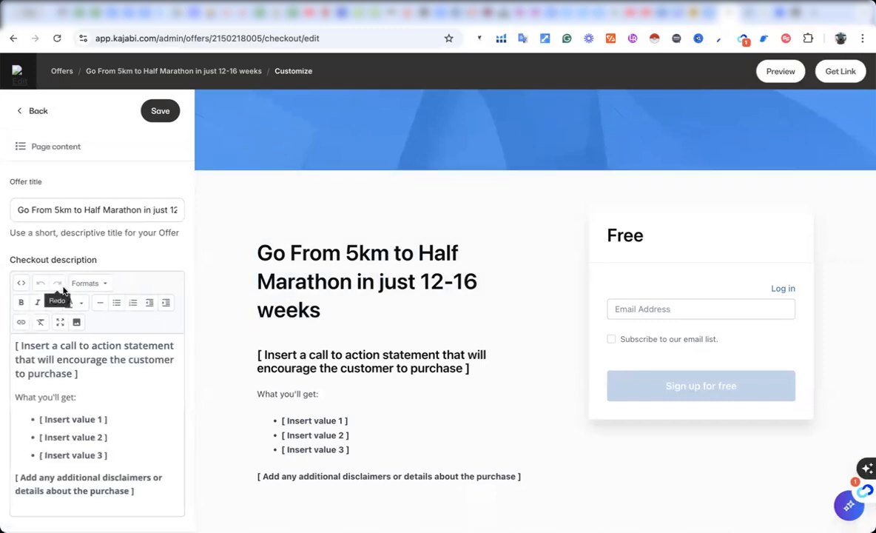
scroll(84, 362, "down", 1)
scroll(83, 363, "down", 4)
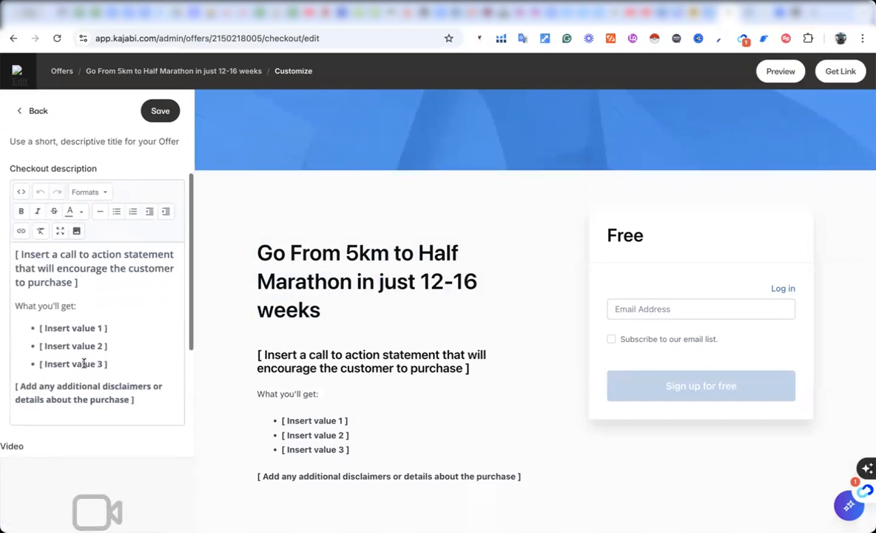
Replace the "[ Insert value 1 ]" placeholder in the checkout description with "Guide".
left_click(85, 211)
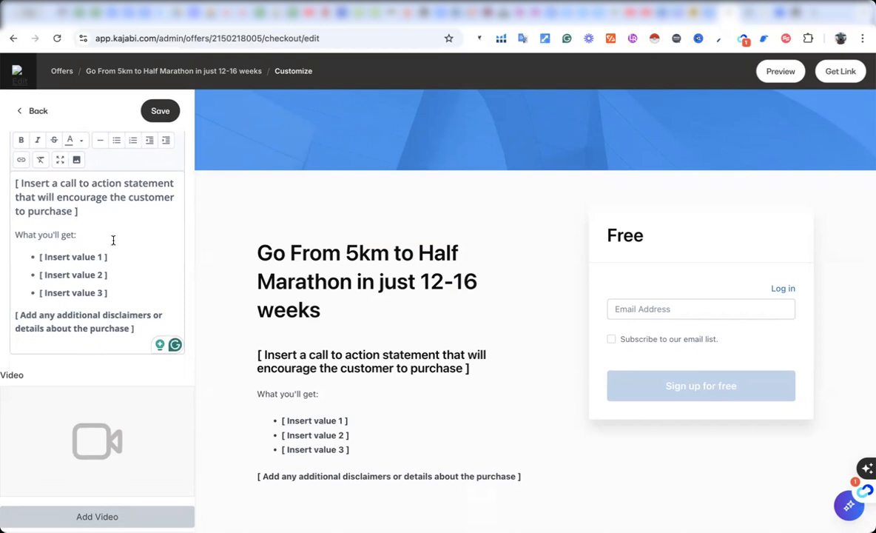
left_click_drag(112, 257, 36, 254)
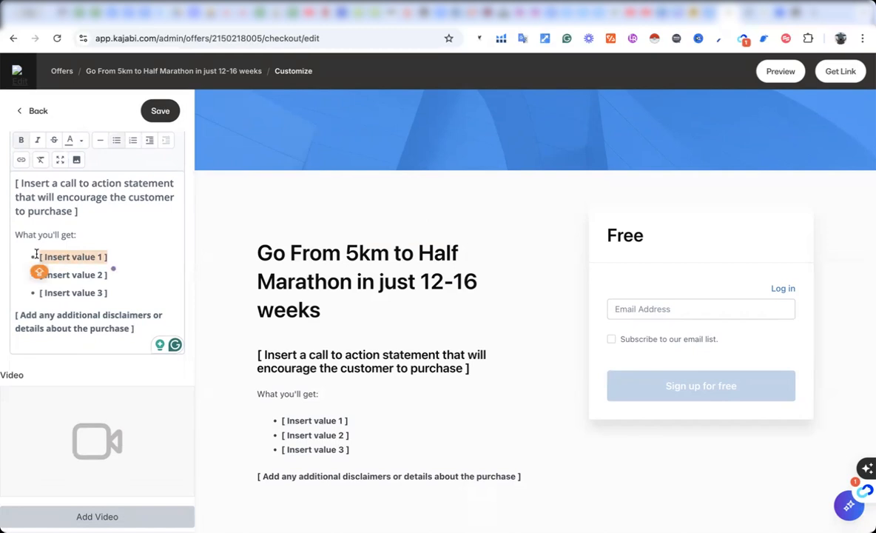
type("Benef")
key("BackSpace")
key("BackSpace")
key("BackSpace")
key("BackSpace")
key("BackSpace")
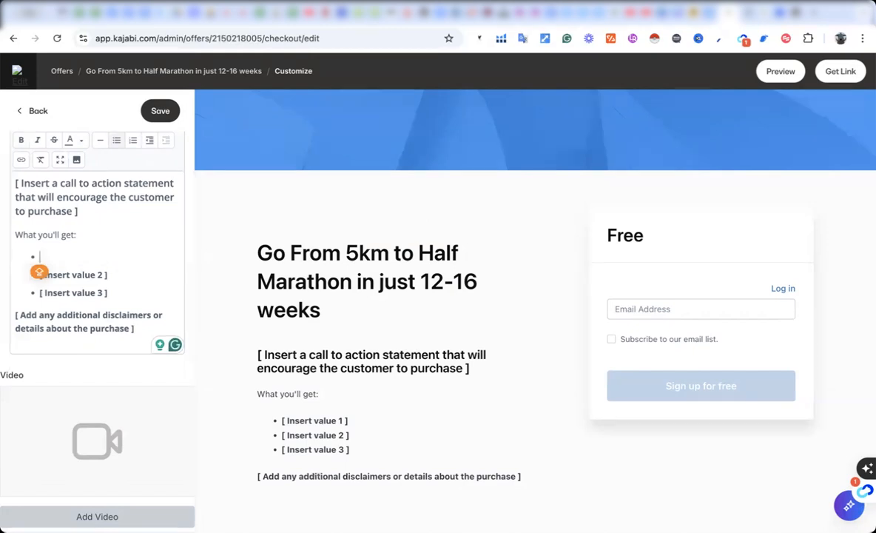
type("Guide")
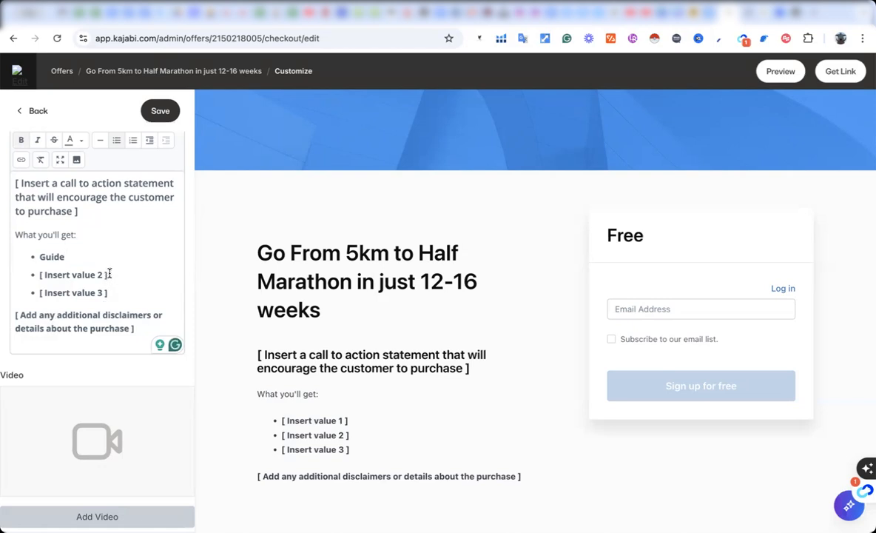
Examine the remaining checkout page content: the disclaimer placeholder, video, hero image and testimonials.
scroll(108, 270, "down", 1)
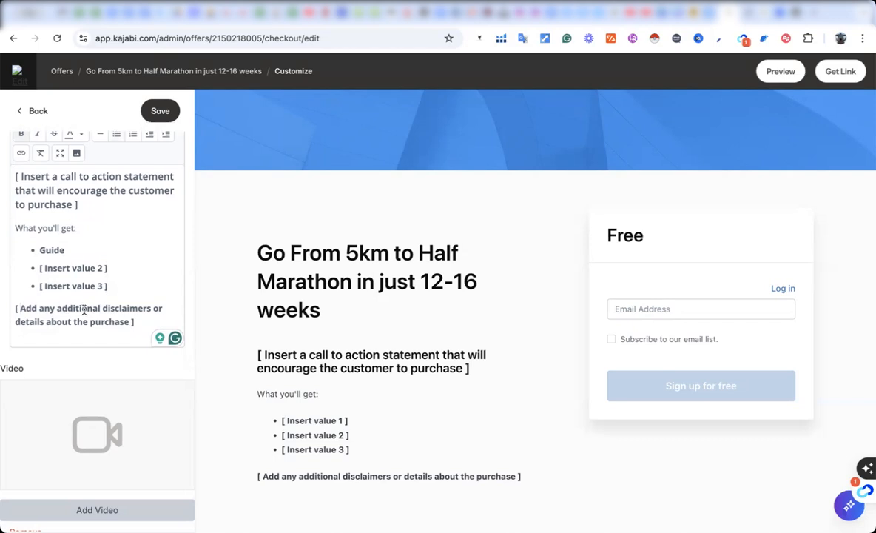
left_click_drag(134, 319, 16, 306)
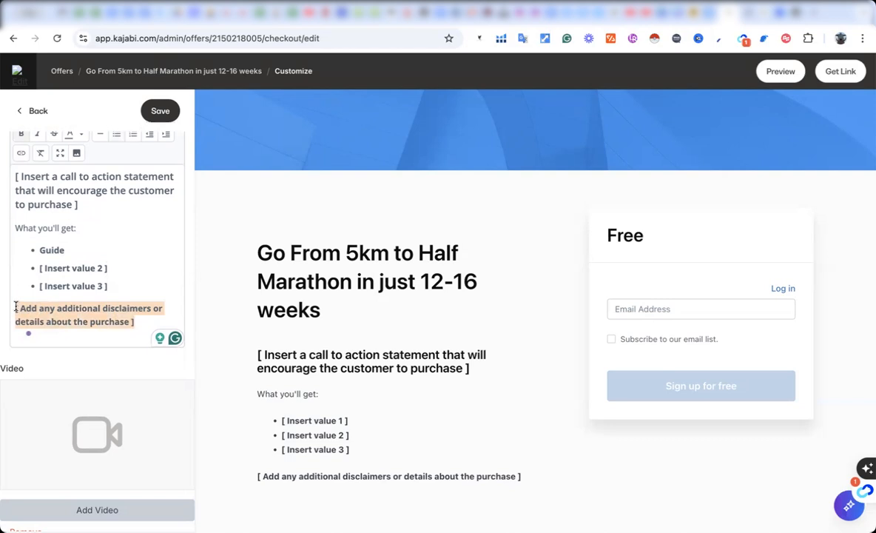
left_click(15, 306)
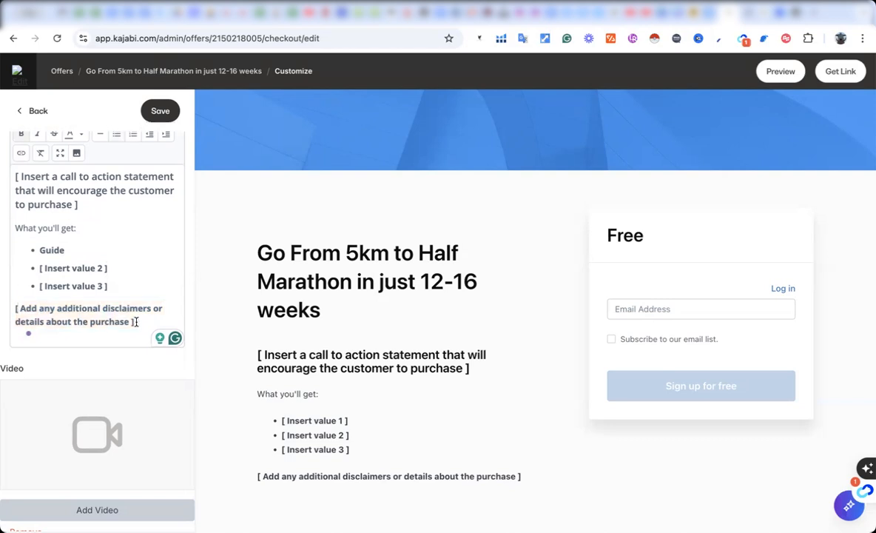
left_click_drag(135, 321, 20, 305)
scroll(19, 307, "down", 4)
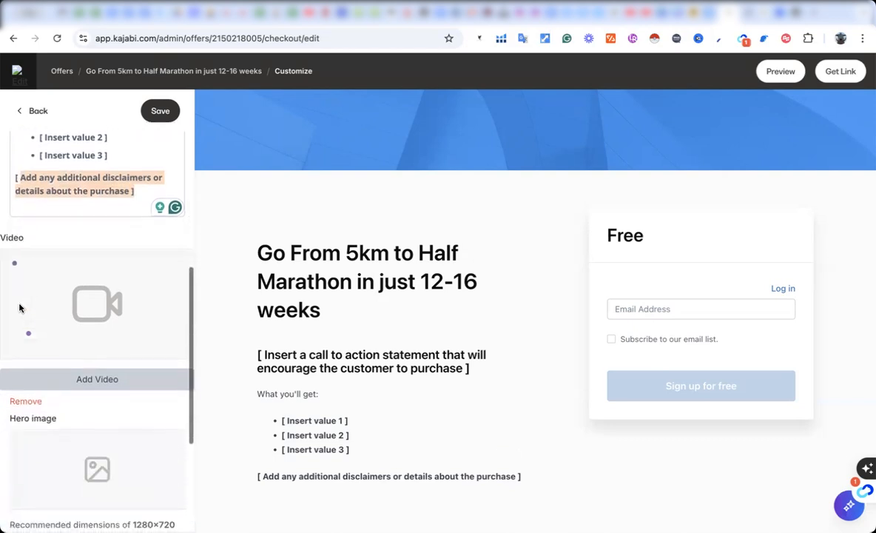
scroll(19, 307, "down", 4)
scroll(60, 311, "up", 2)
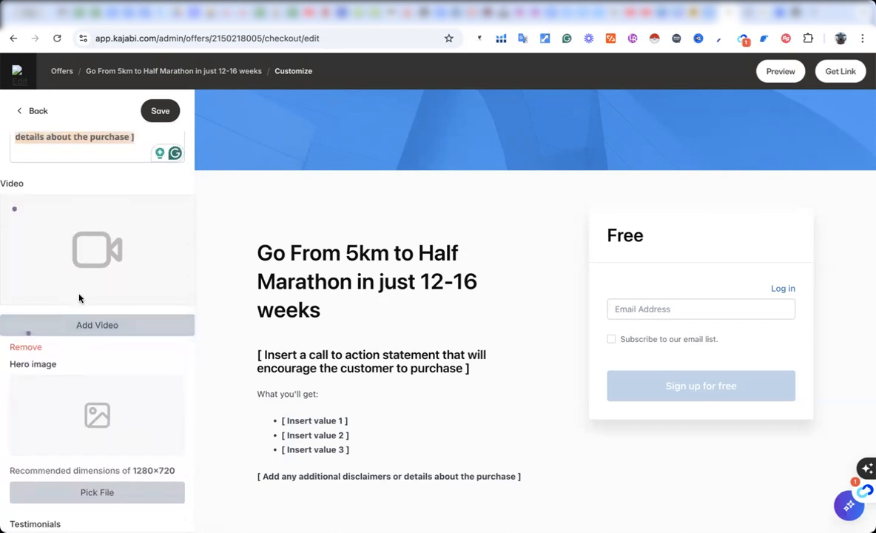
scroll(78, 298, "down", 3)
scroll(78, 297, "up", 3)
scroll(80, 298, "up", 1)
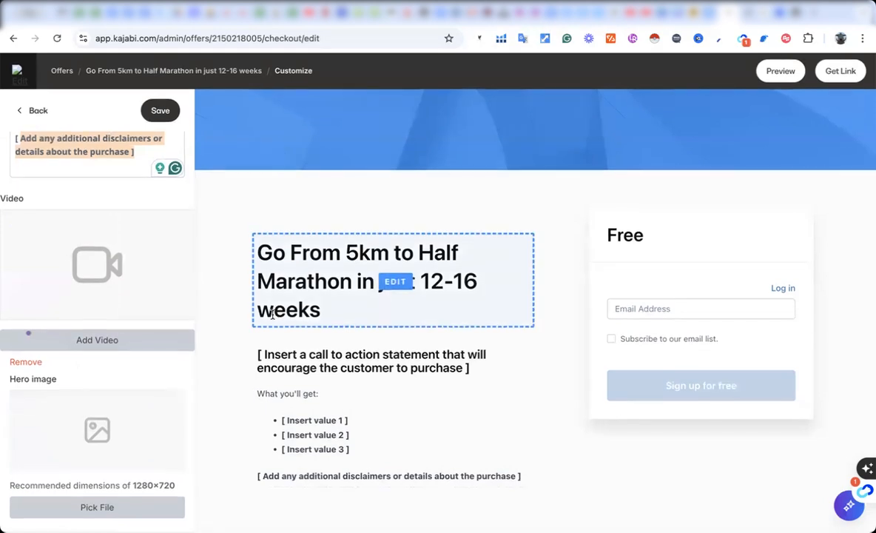
scroll(117, 366, "down", 2)
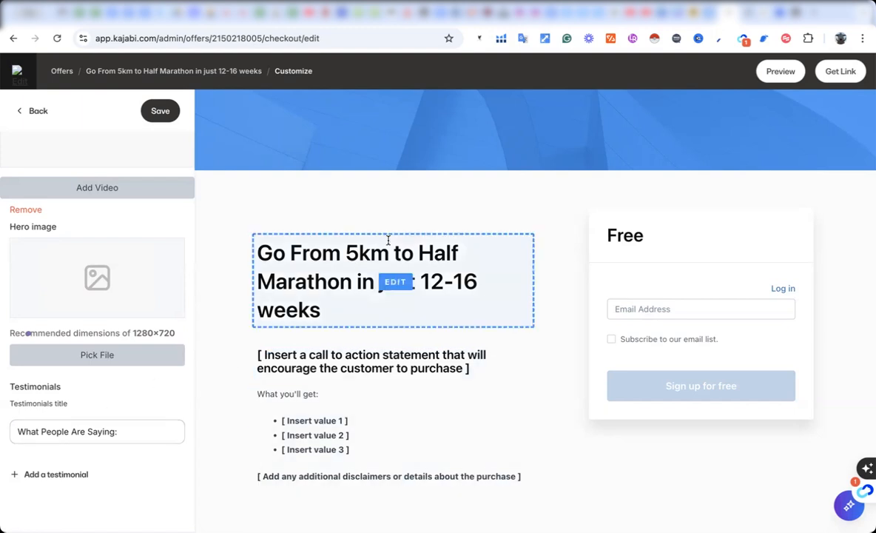
scroll(387, 240, "up", 1)
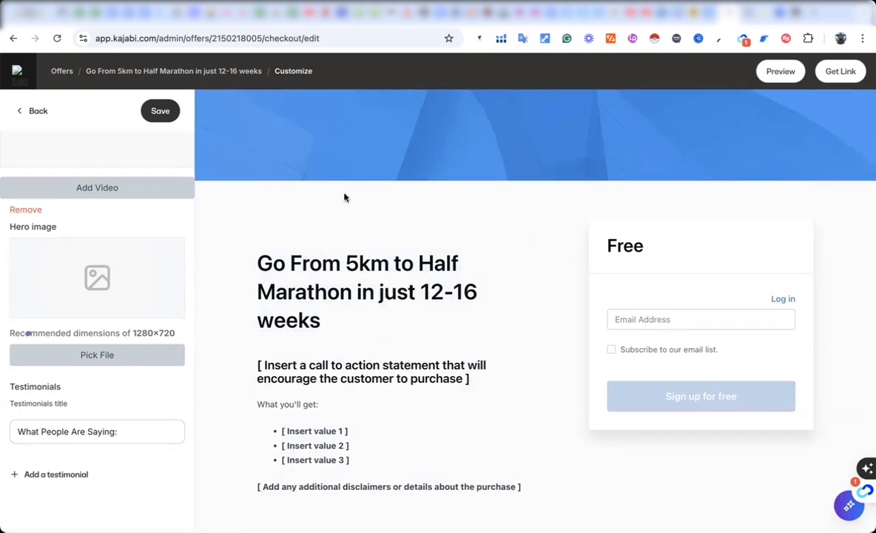
Save the customized checkout page and return to the list of offers.
left_click(150, 117)
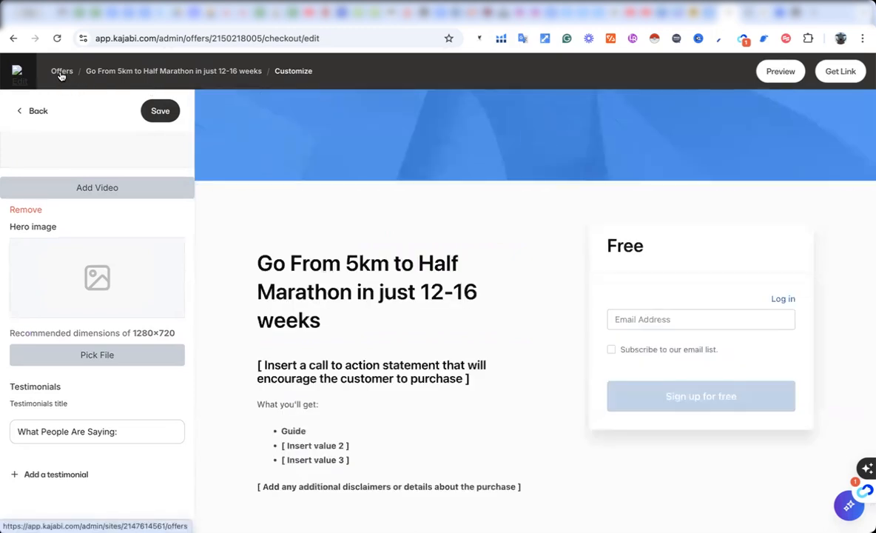
left_click(61, 72)
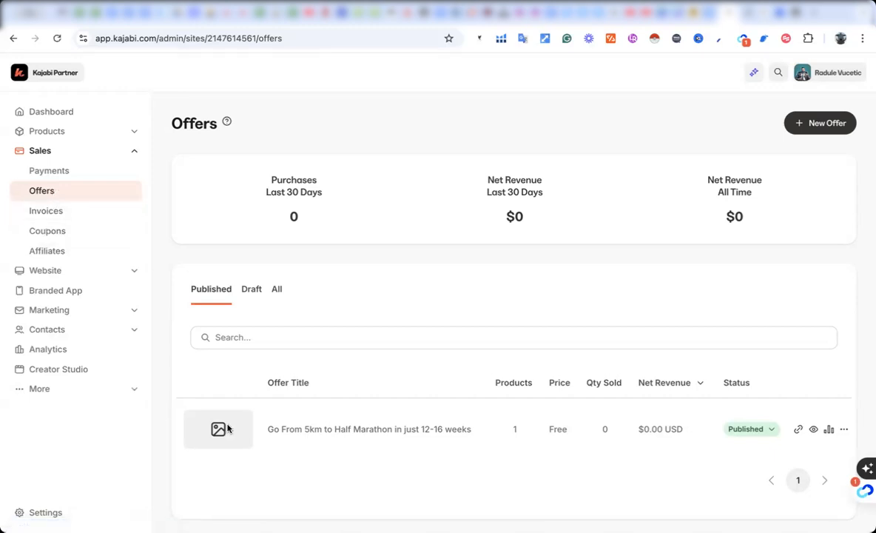
Open the half-marathon course's Presale Landing Page from the website's landing pages in the page editor.
left_click(116, 153)
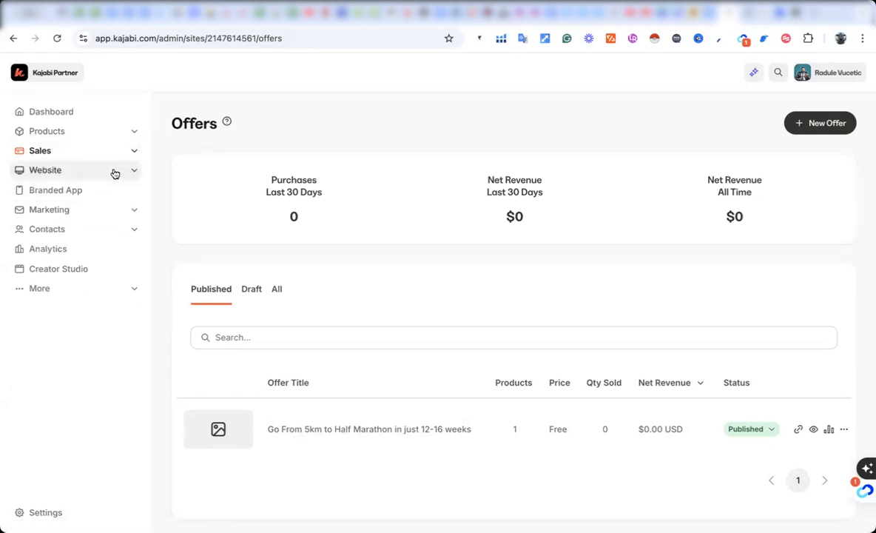
left_click(113, 170)
left_click(77, 229)
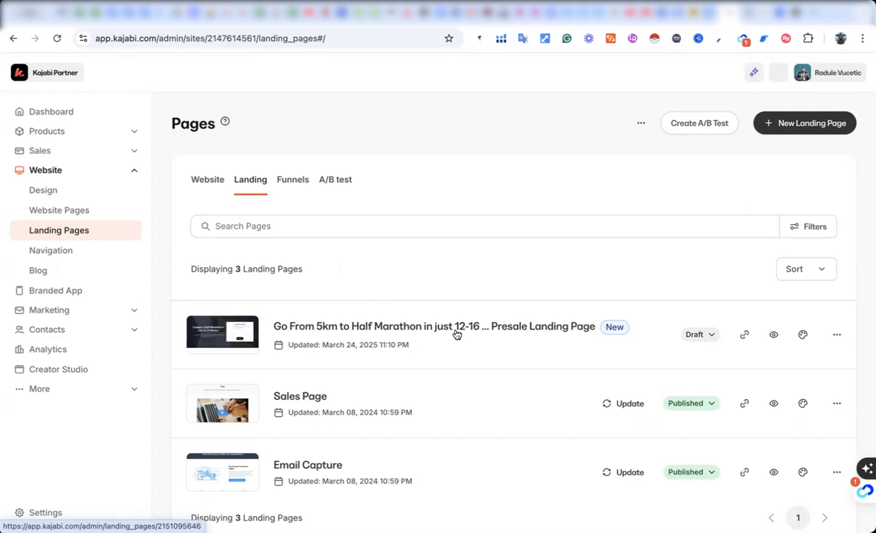
left_click(447, 331)
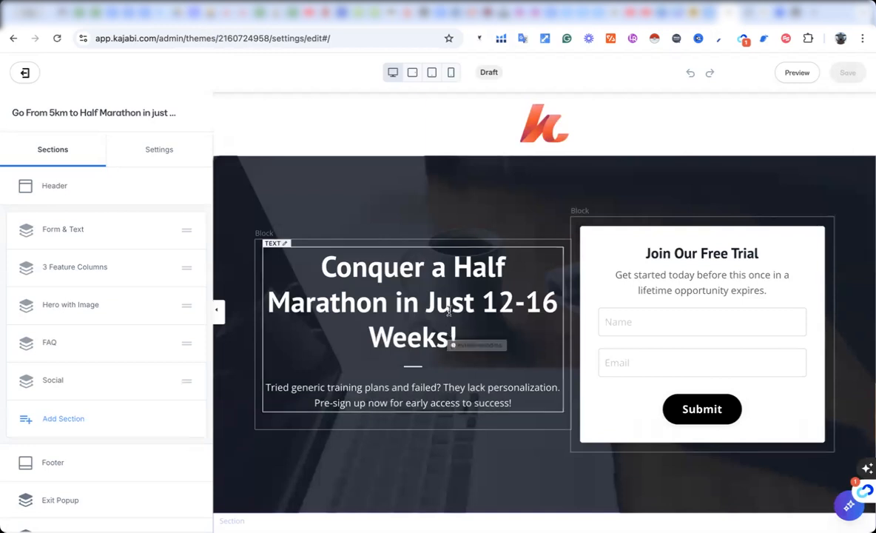
Try widths of 8 and 5 columns for the Expert Guidance feature block, and set it back to 4 columns.
scroll(450, 307, "down", 1)
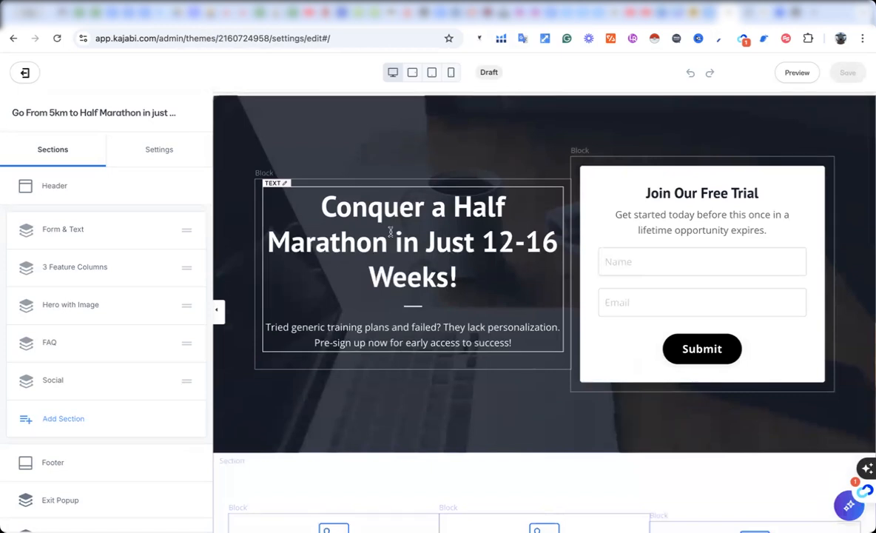
scroll(390, 231, "down", 1)
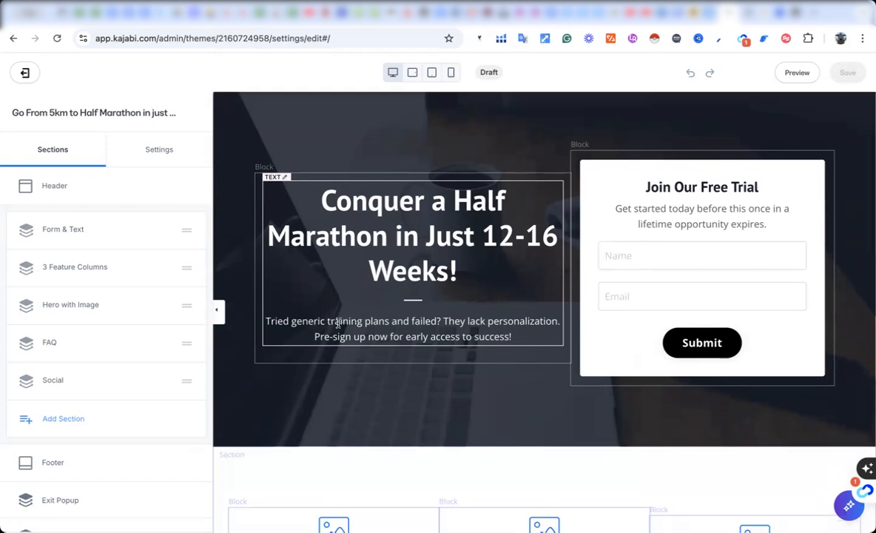
scroll(381, 324, "down", 1)
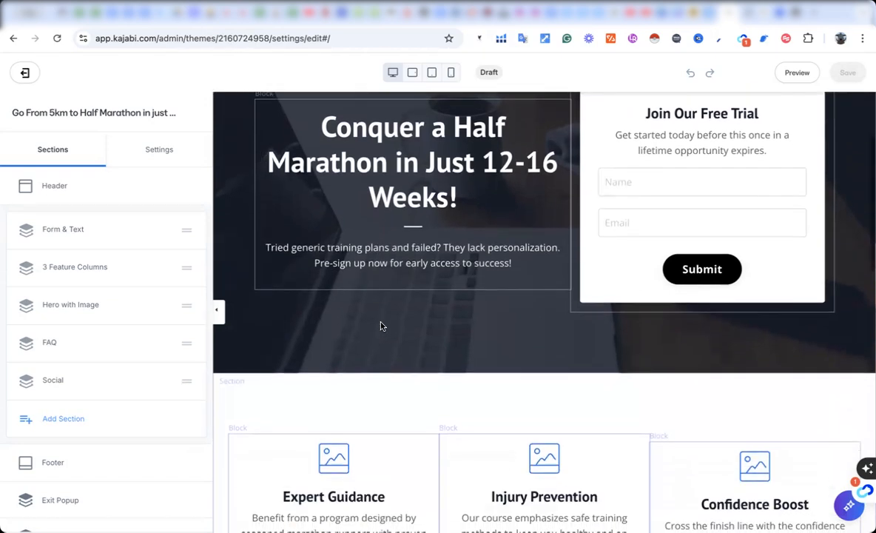
scroll(381, 326, "down", 3)
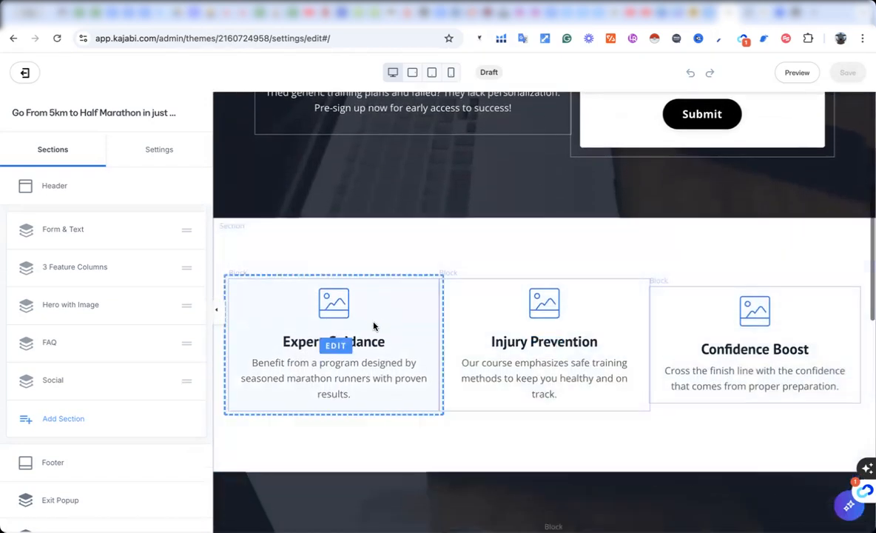
left_click(373, 325)
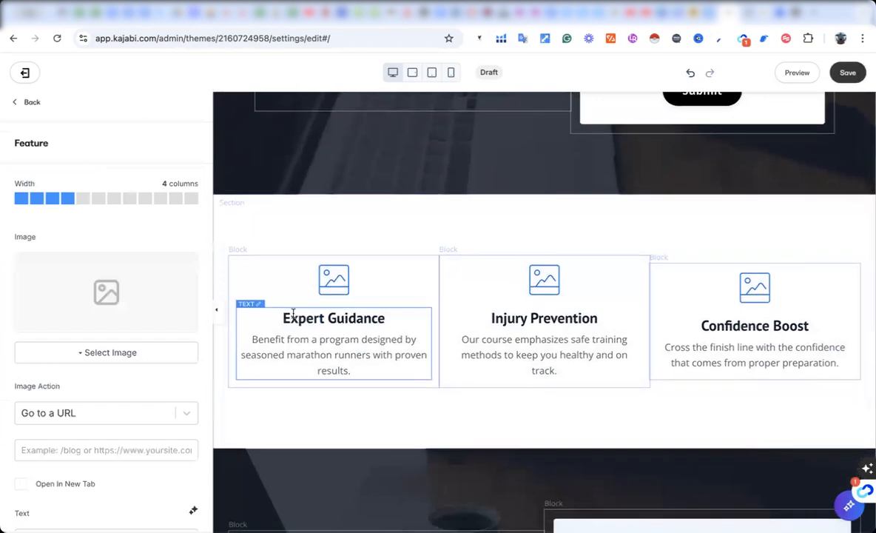
scroll(417, 348, "down", 1)
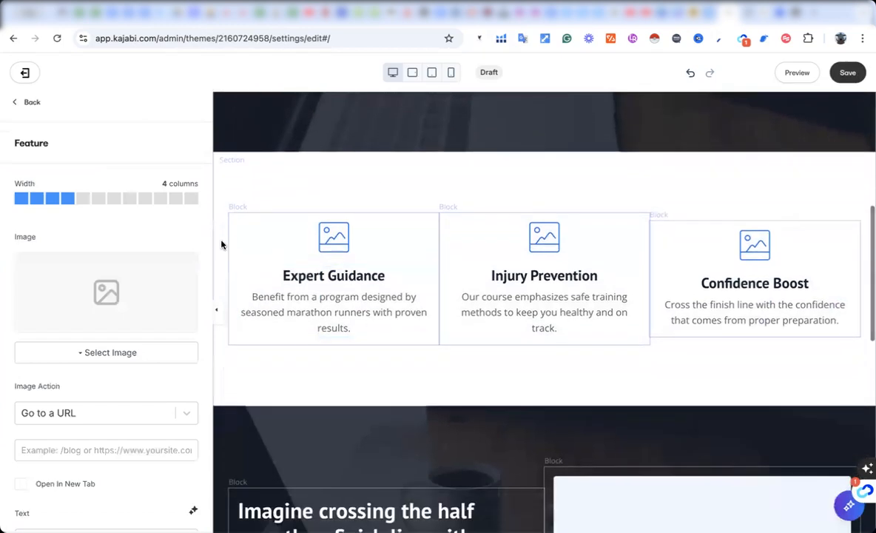
left_click(129, 199)
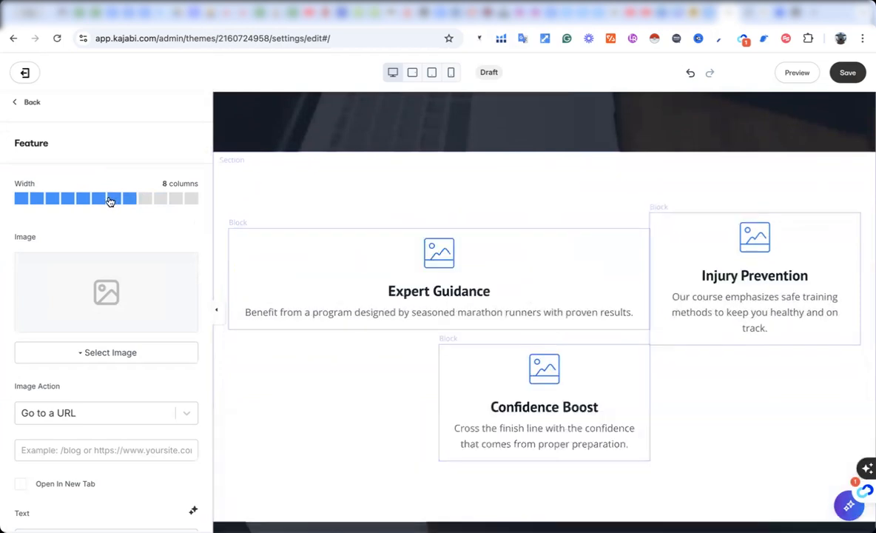
left_click(82, 198)
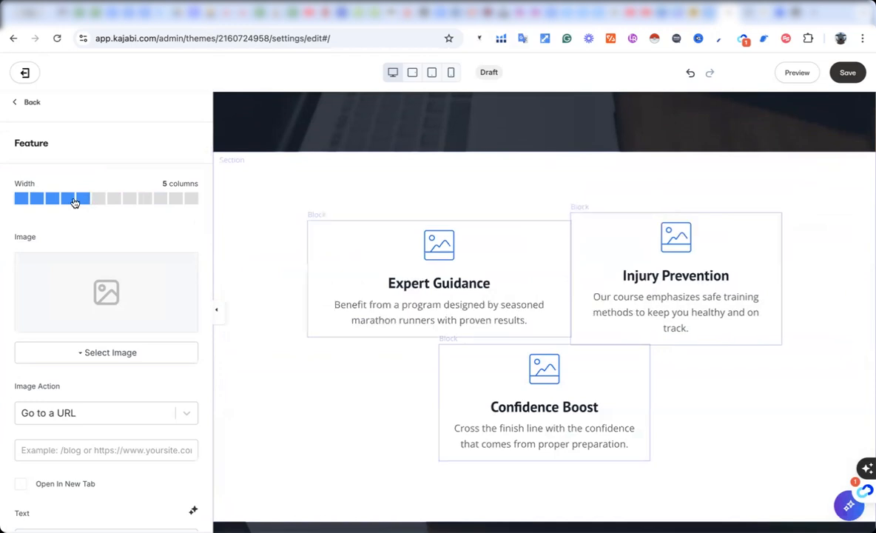
left_click(69, 198)
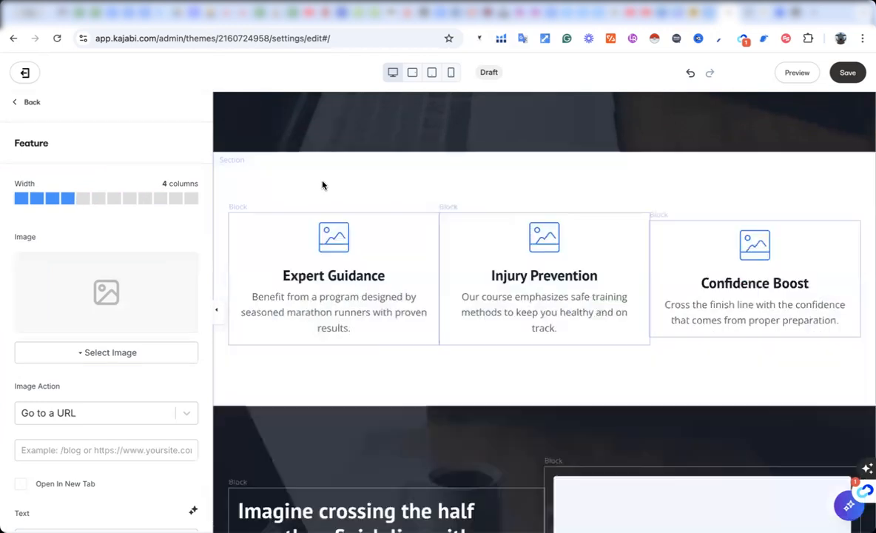
Try widths of 8 and 10 columns for the Join Our Free Trial form block, and return it to 5 columns.
left_click(283, 167)
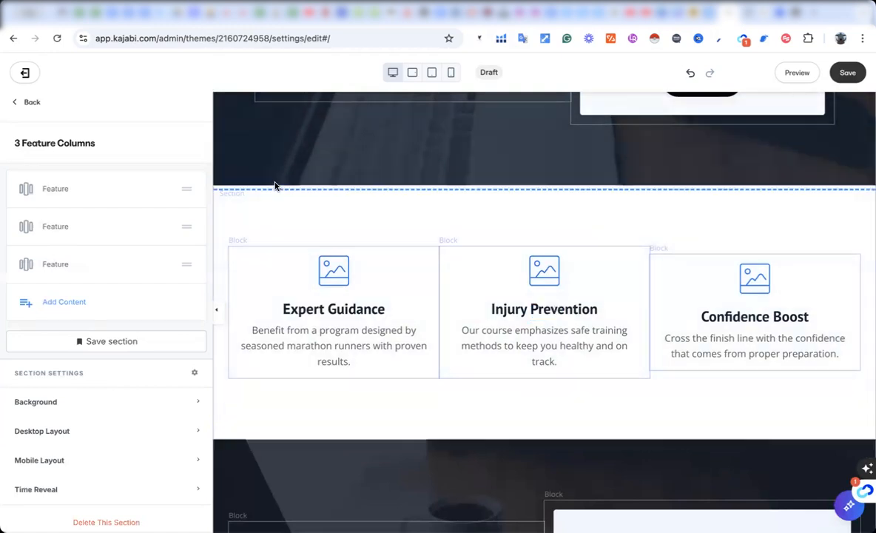
left_click(275, 181)
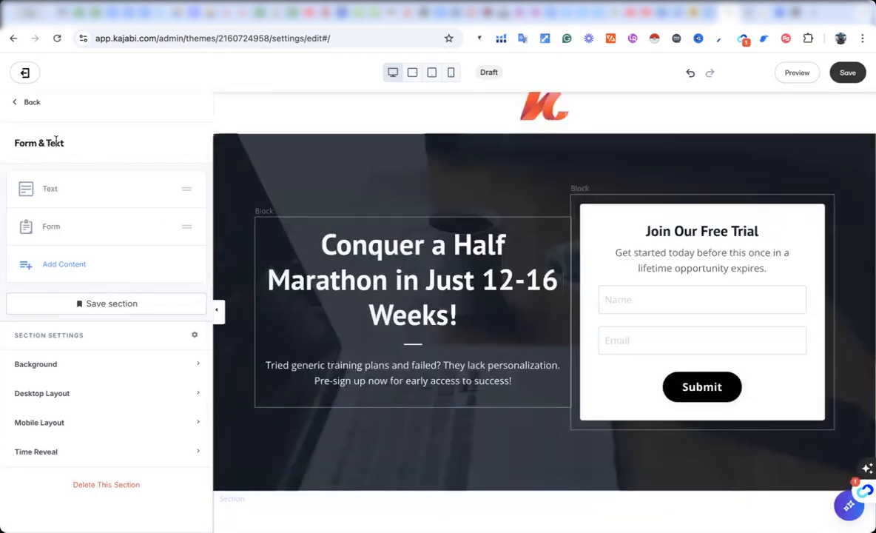
left_click(621, 204)
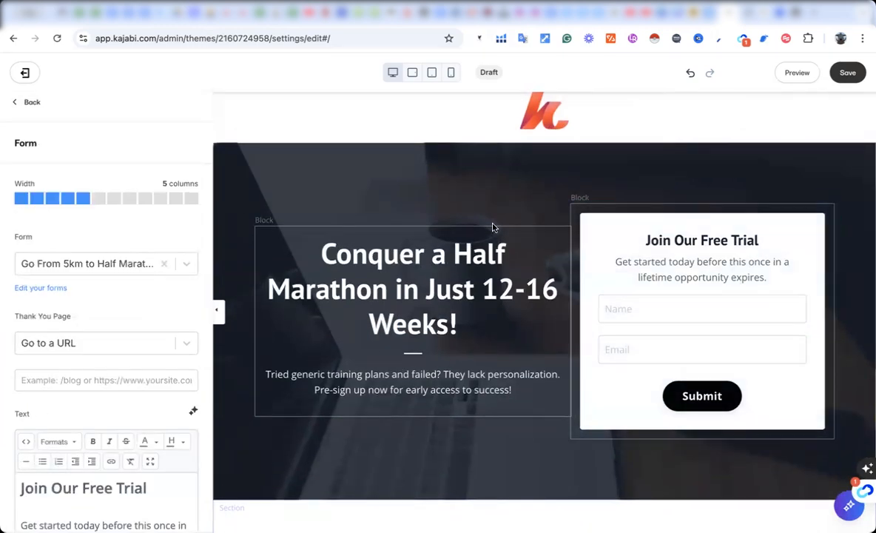
left_click(129, 199)
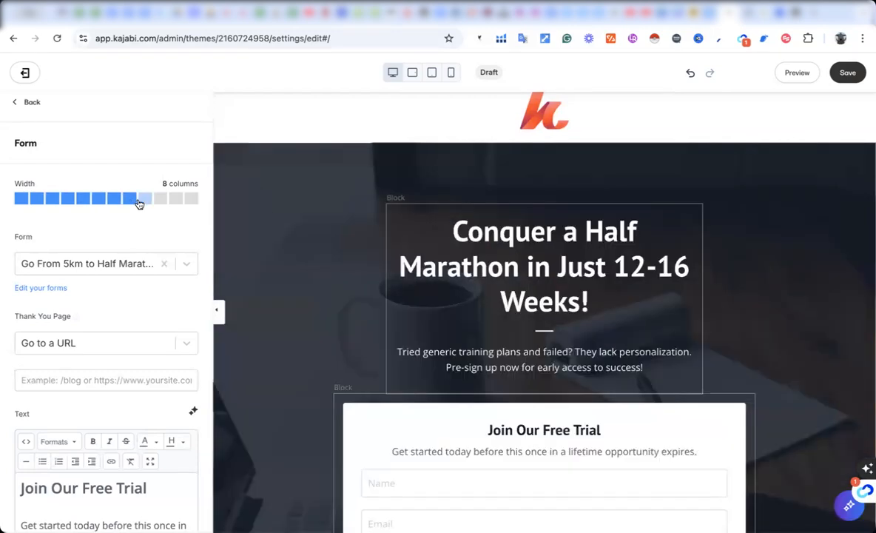
left_click(158, 200)
scroll(534, 477, "down", 3)
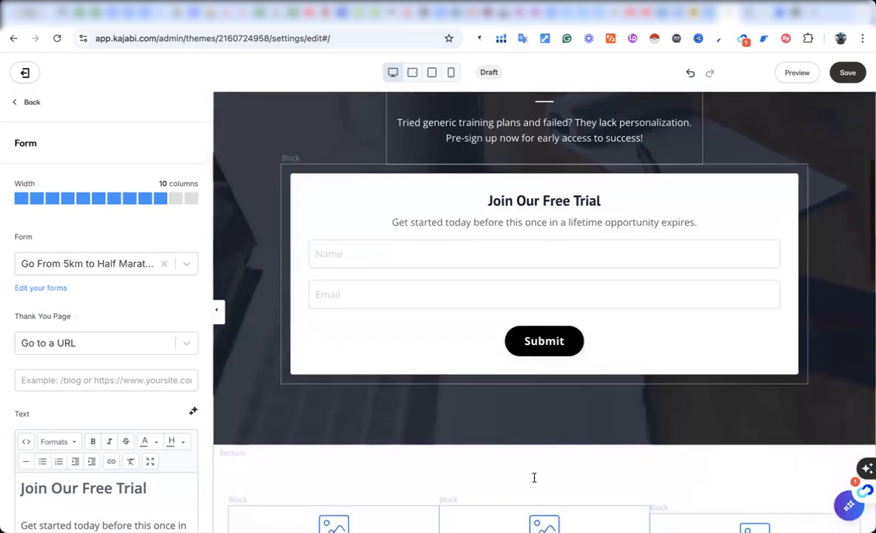
scroll(533, 477, "up", 2)
left_click(94, 200)
left_click(84, 199)
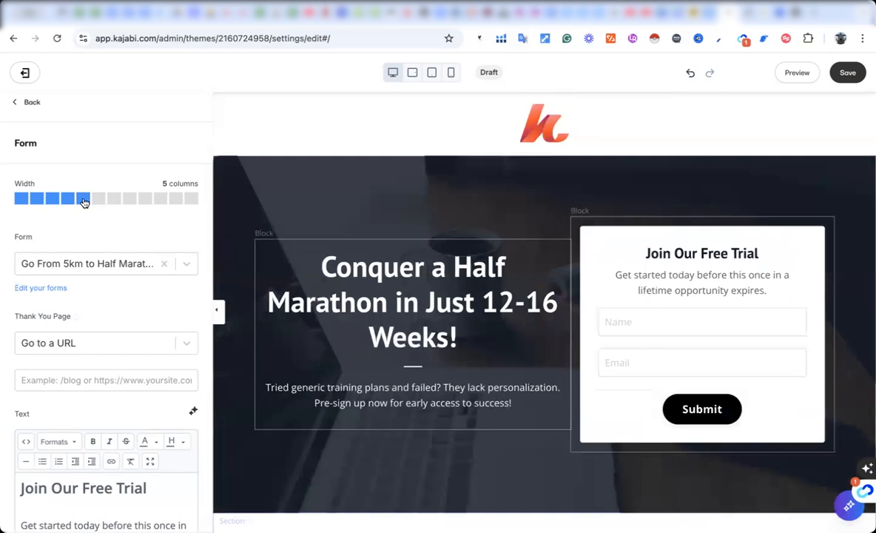
Set both the headline text block and the Join Our Free Trial form block to a width of 11 columns.
left_click(418, 342)
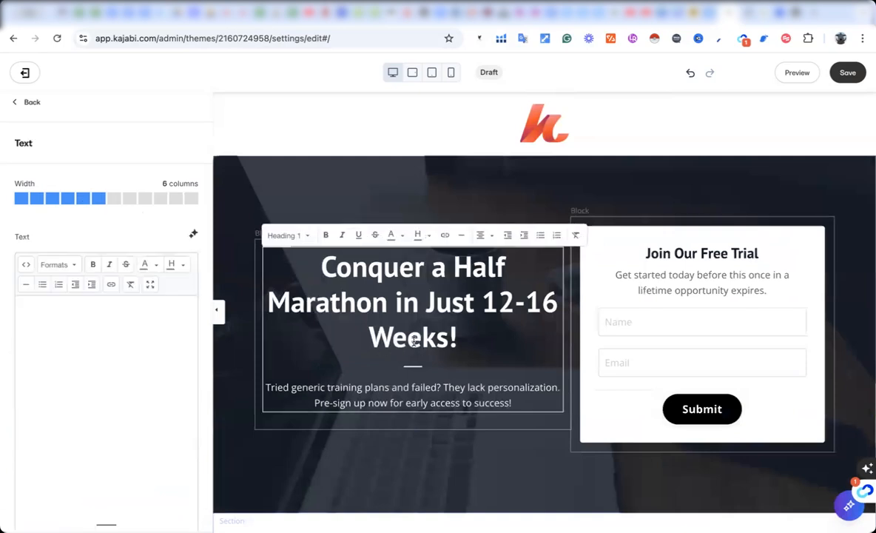
left_click(172, 201)
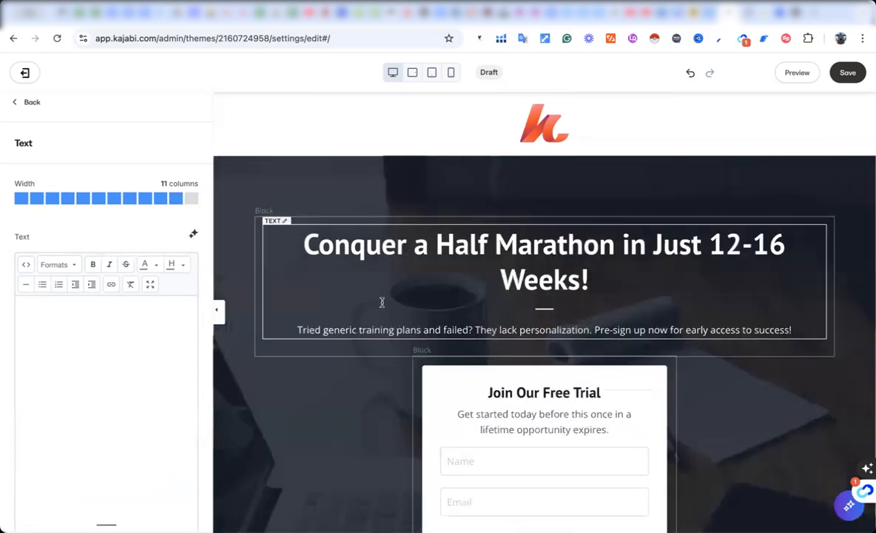
scroll(382, 300, "down", 2)
left_click(474, 331)
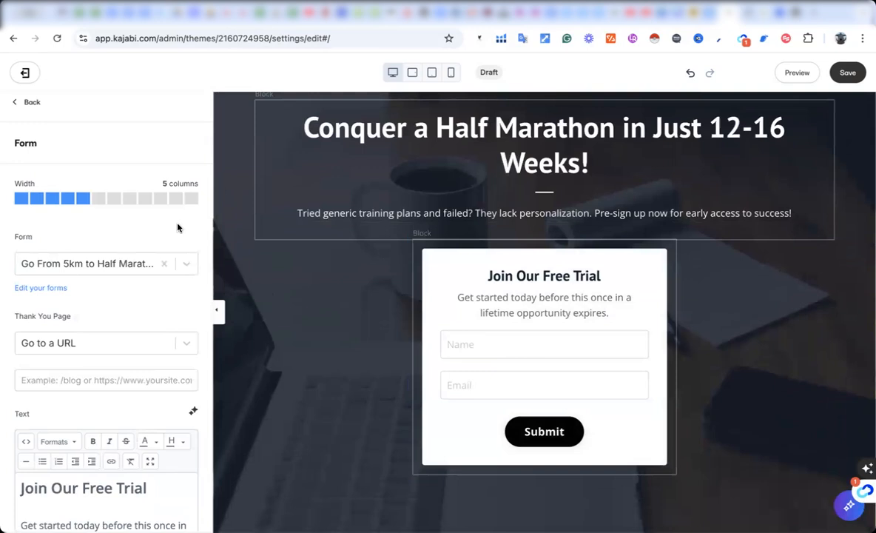
left_click(176, 199)
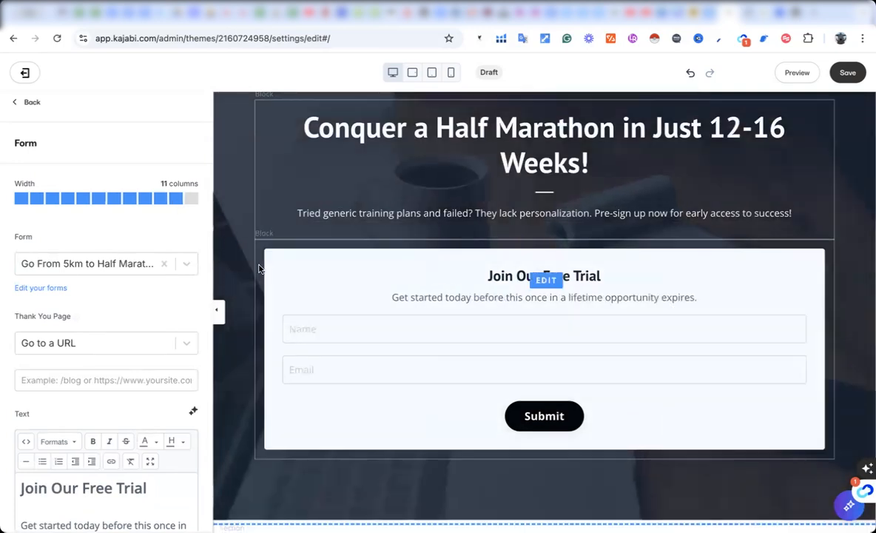
scroll(389, 327, "up", 2)
scroll(390, 327, "down", 2)
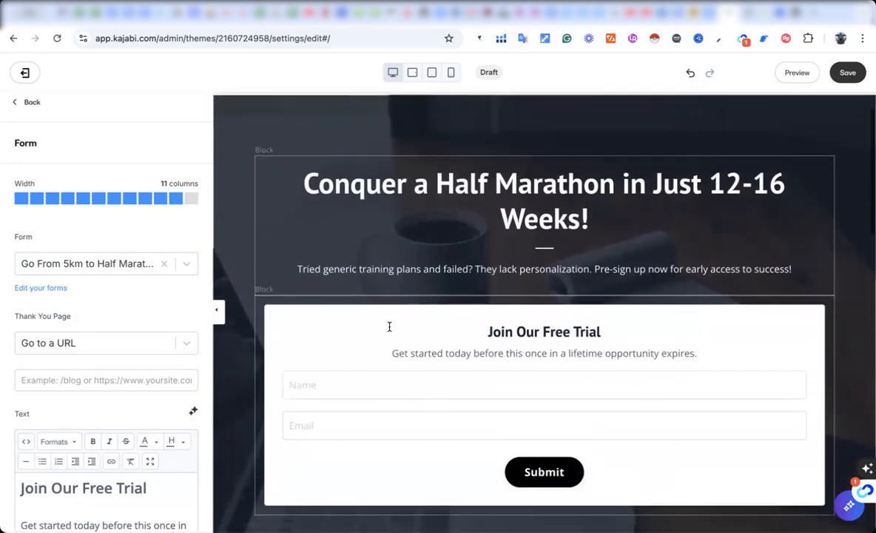
Examine the FAQ section and the heading and body text of its prior running experience and injury questions.
scroll(389, 326, "down", 7)
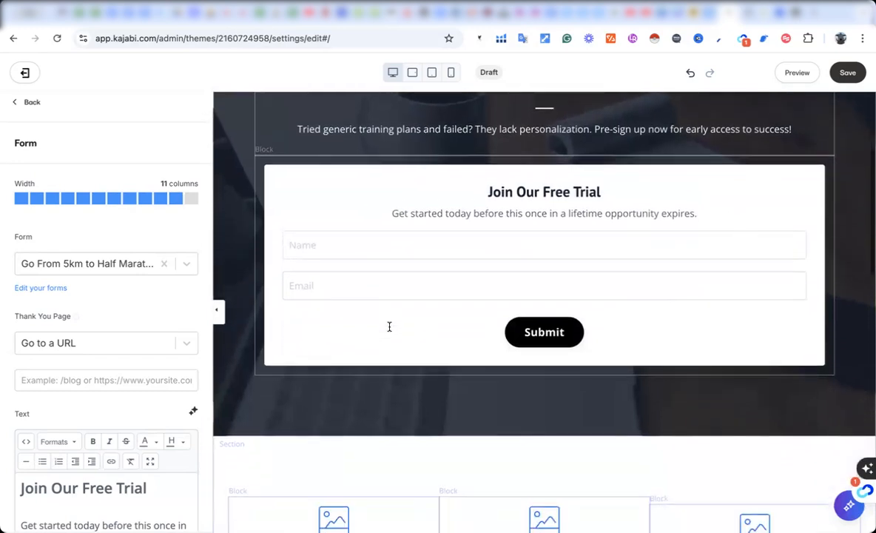
scroll(389, 327, "down", 4)
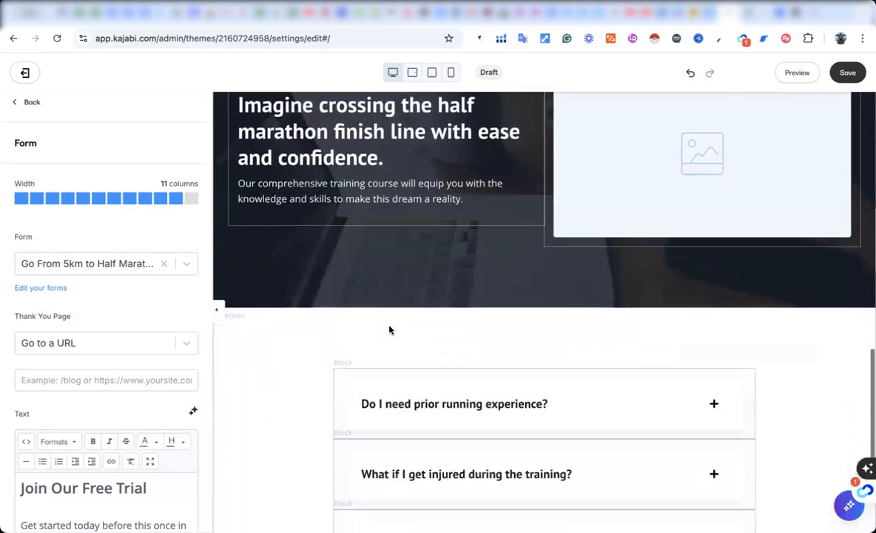
left_click(381, 250)
scroll(381, 251, "down", 1)
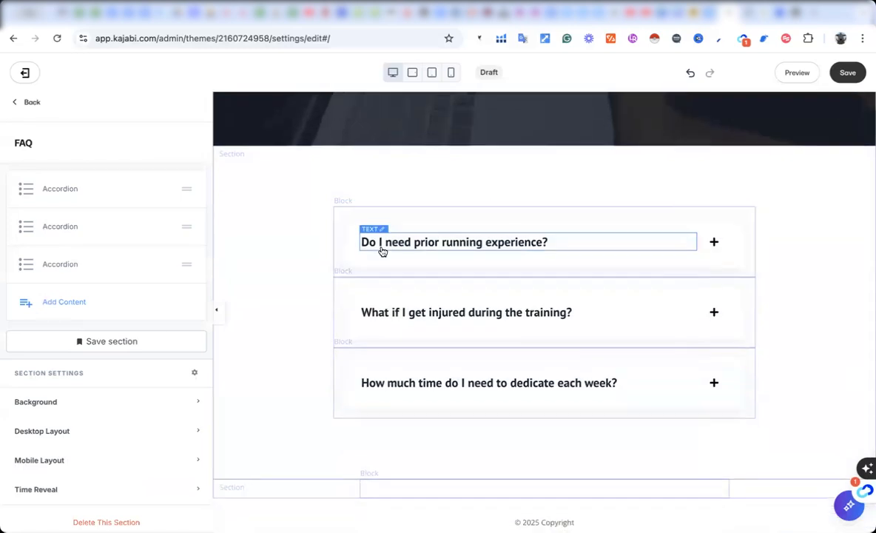
left_click(428, 246)
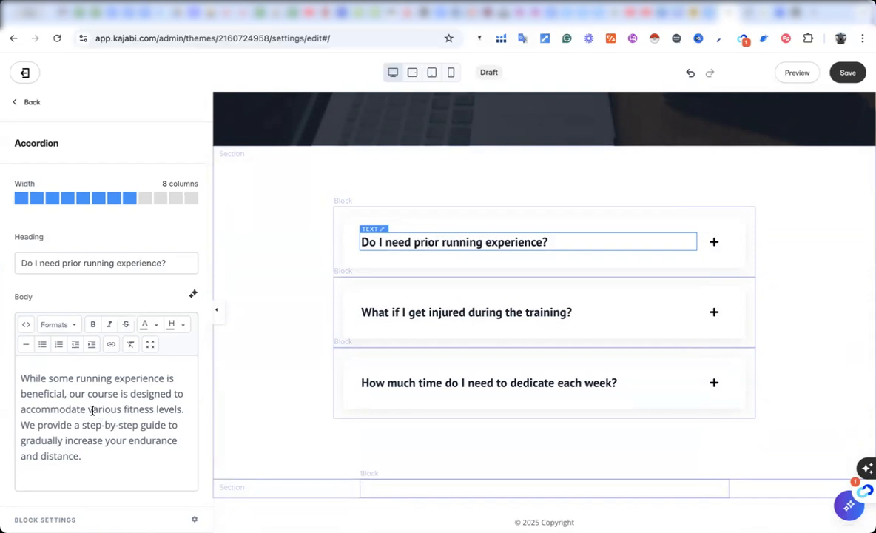
left_click(417, 312)
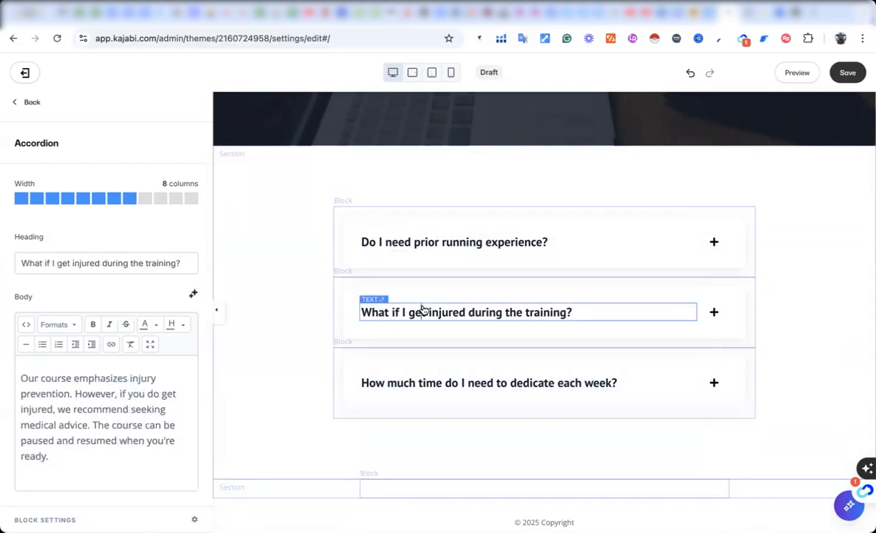
Add some trial characters at the end of the injury question's answer and delete them again.
left_click(123, 452)
type("jhhjh")
key("BackSpace")
key("BackSpace")
key("BackSpace")
key("BackSpace")
key("BackSpace")
key("BackSpace")
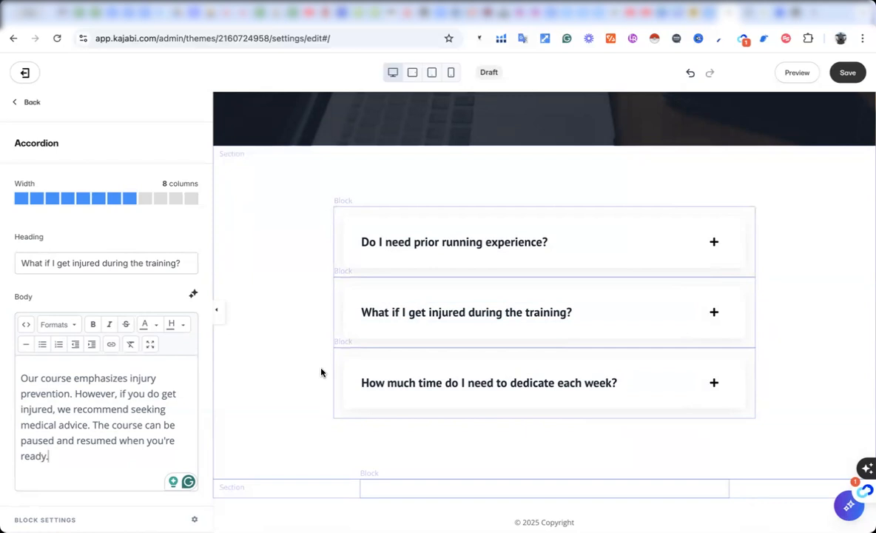
View the copyright block's settings and the footer's color and layout settings.
scroll(329, 395, "down", 1)
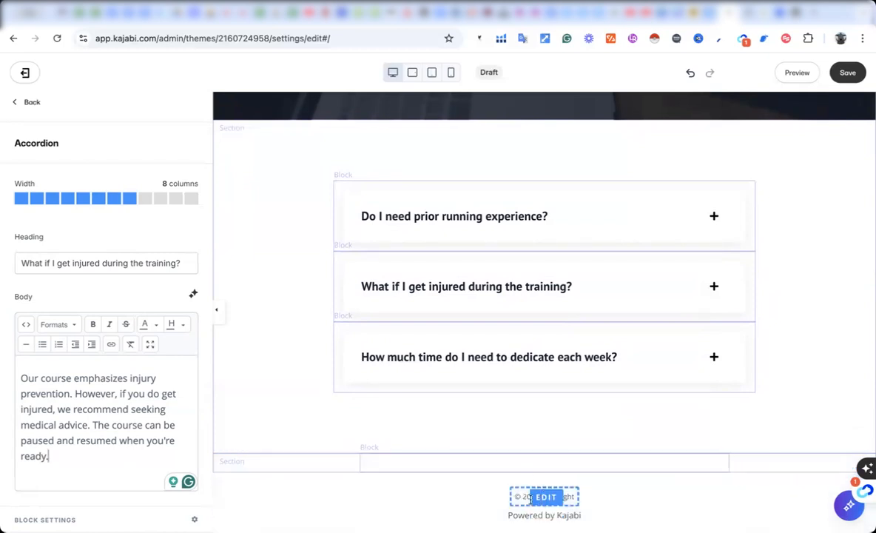
left_click(517, 496)
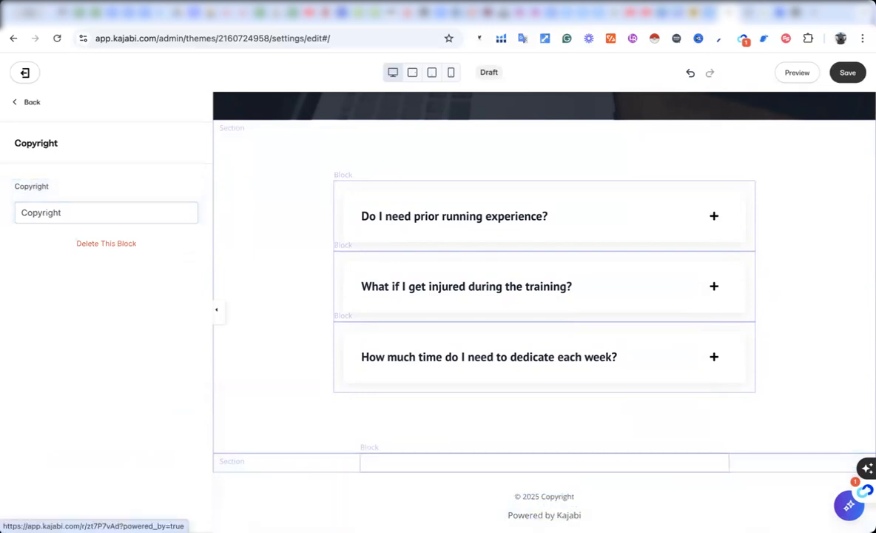
left_click(545, 515)
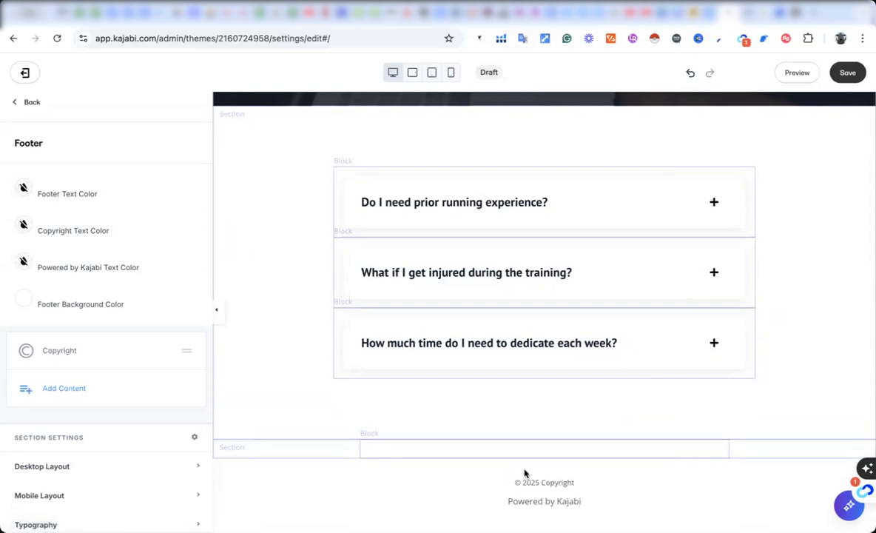
Open the header logo's settings, view the image source options without choosing one, and return to the Form & Text section.
scroll(518, 470, "up", 3)
scroll(491, 403, "up", 4)
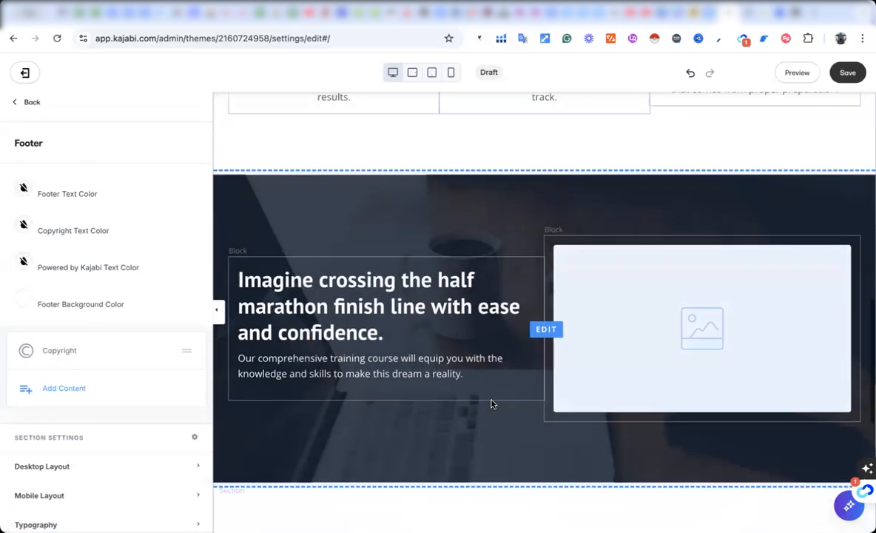
scroll(492, 403, "up", 8)
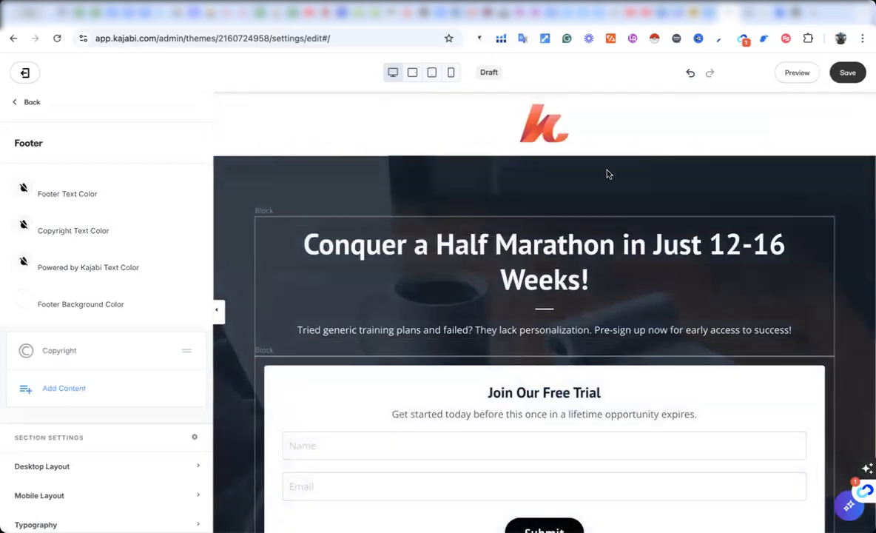
left_click(550, 139)
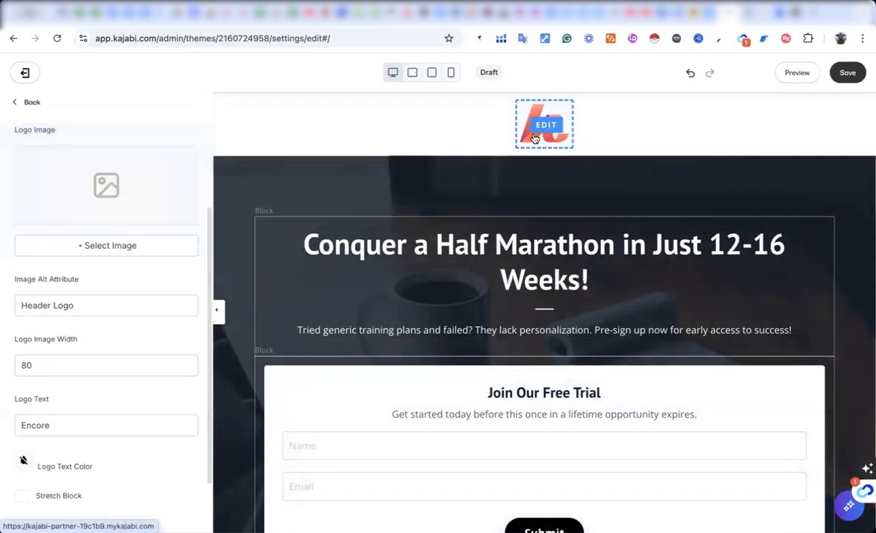
left_click(100, 245)
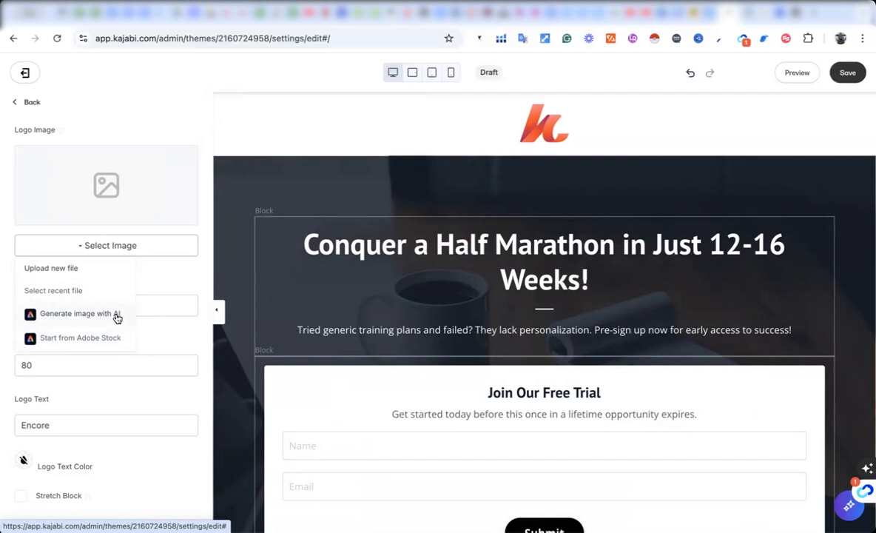
left_click(457, 163)
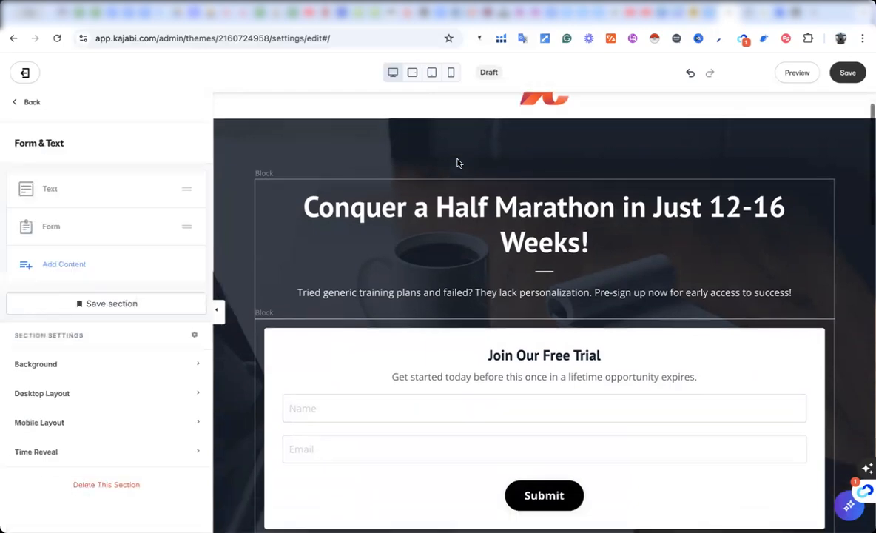
scroll(444, 180, "up", 2)
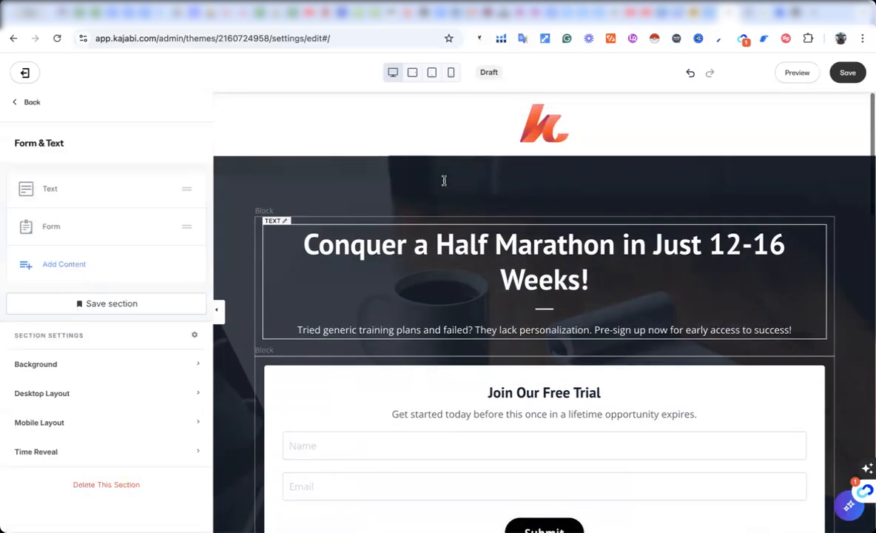
Save the presale landing page's changes.
left_click(846, 76)
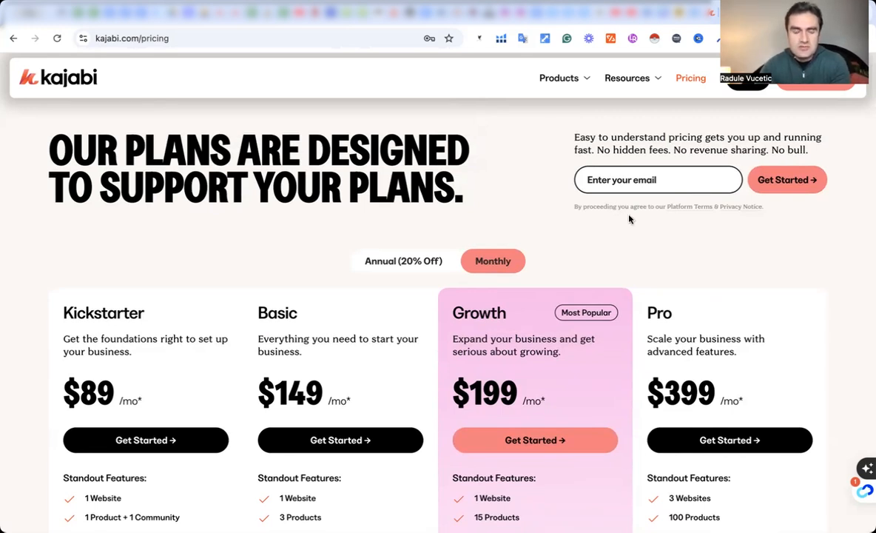
Look over the monthly prices of the plans on Kajabi's pricing page, highlighting the Kickstarter plan's name.
scroll(629, 219, "down", 1)
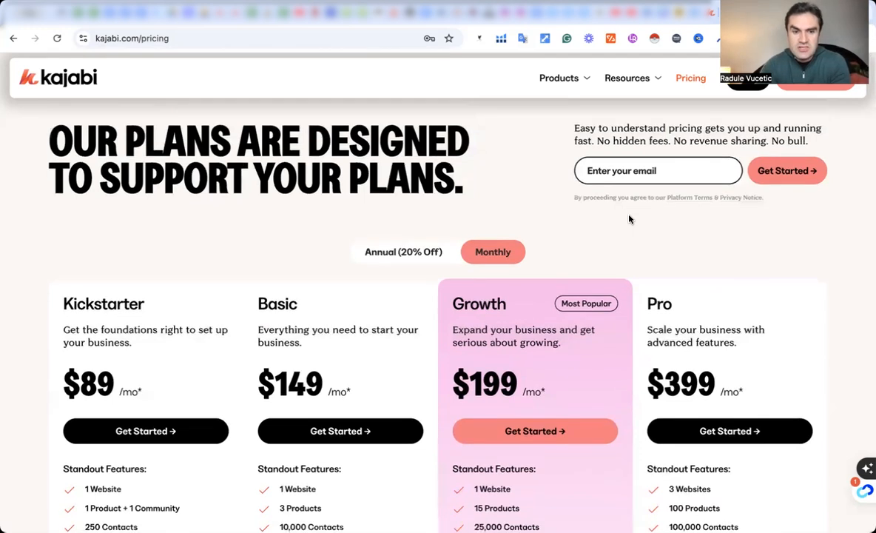
scroll(629, 219, "down", 1)
scroll(628, 219, "down", 1)
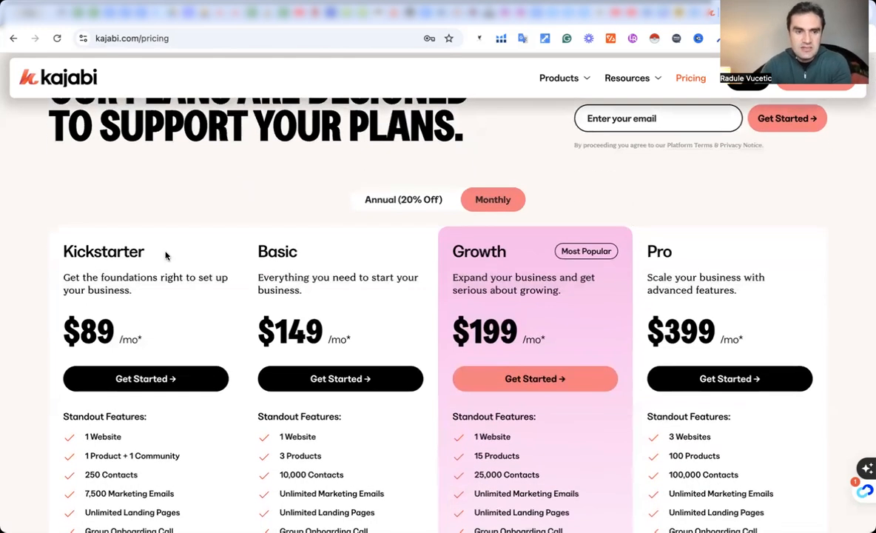
left_click_drag(64, 249, 143, 241)
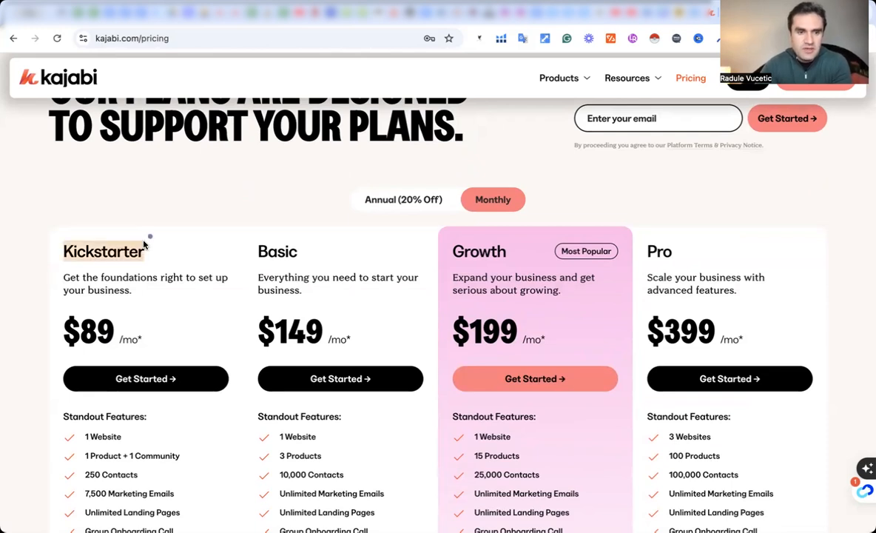
scroll(148, 239, "down", 1)
scroll(126, 278, "down", 3)
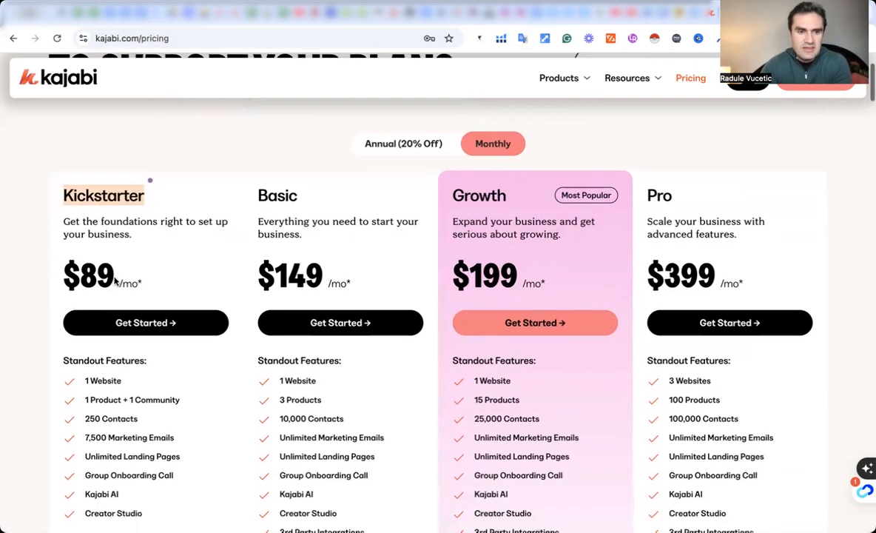
scroll(140, 282, "up", 2)
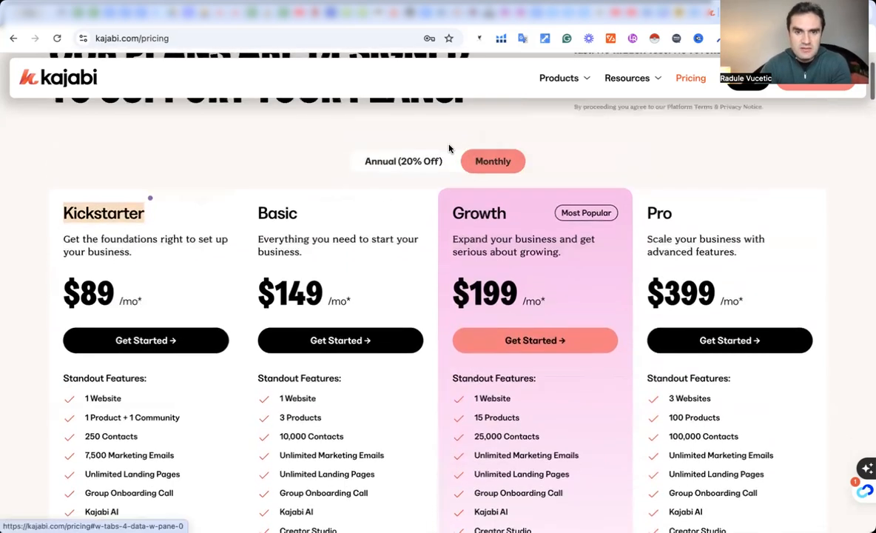
Switch the pricing to annual billing and review the Kickstarter plan's price and standout features.
left_click(411, 163)
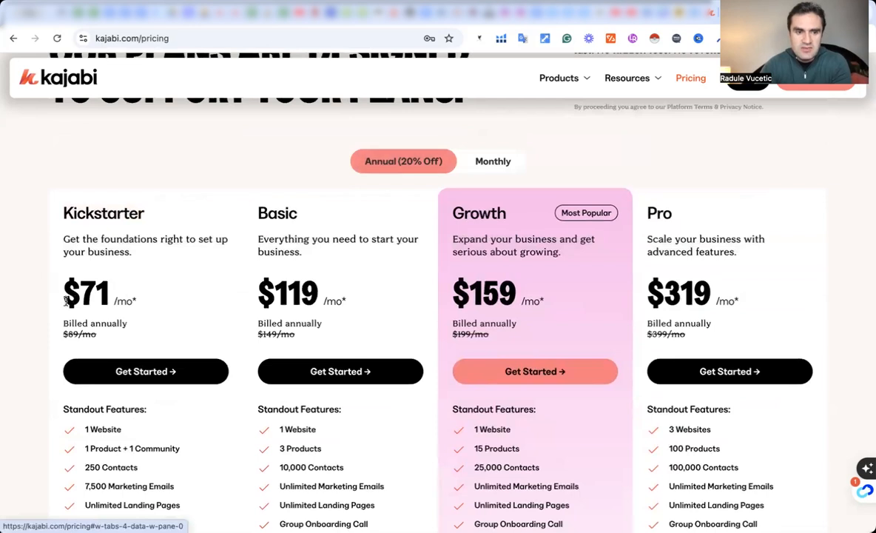
scroll(118, 289, "down", 5)
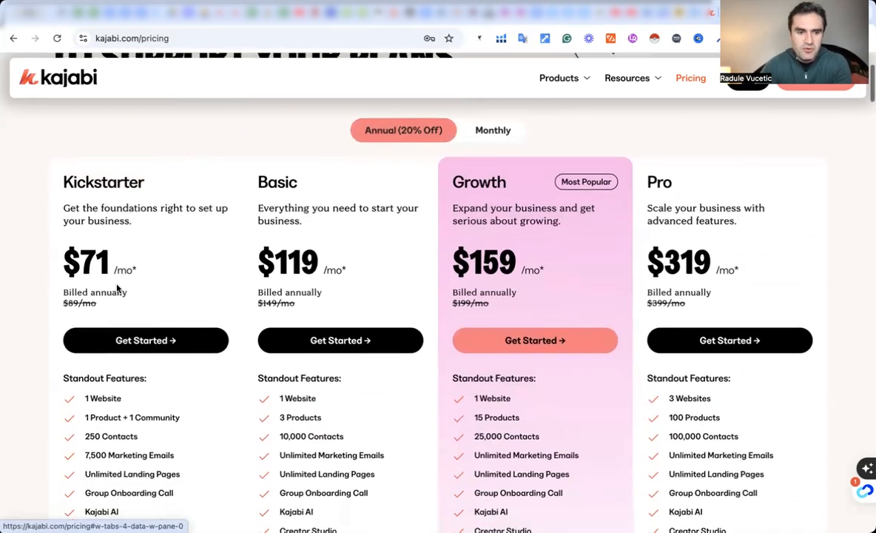
scroll(119, 289, "down", 5)
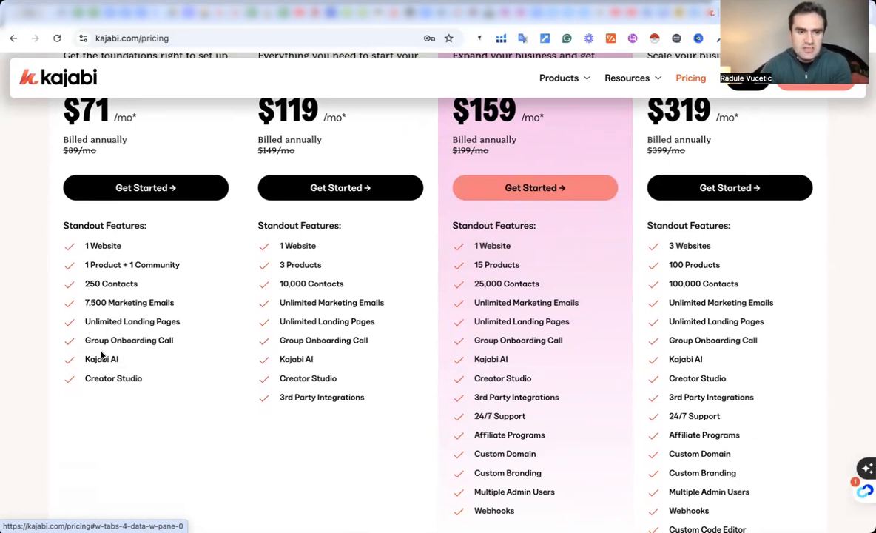
scroll(103, 362, "up", 2)
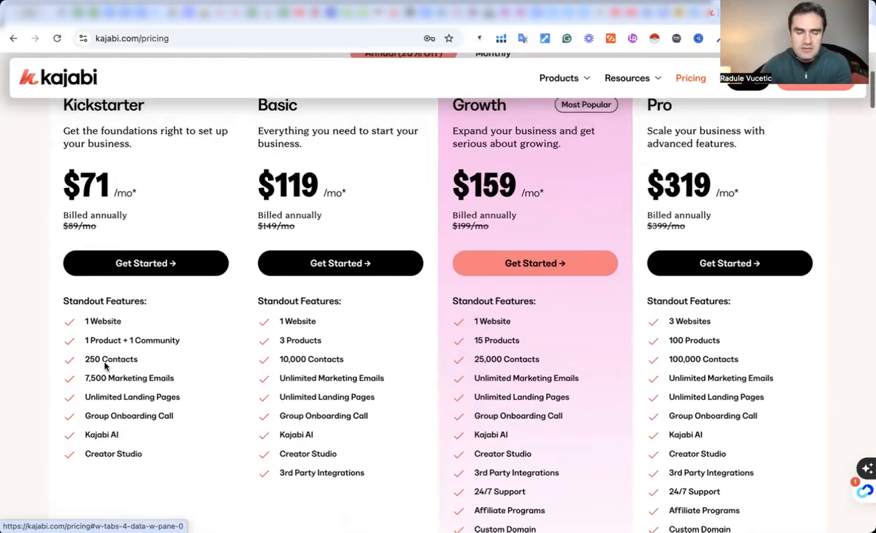
scroll(105, 365, "up", 3)
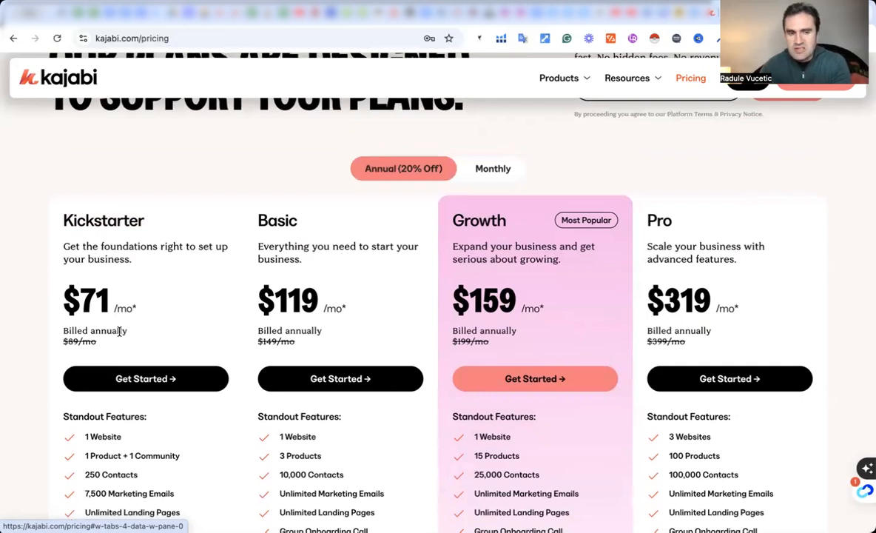
Examine the Growth plan's annual price and its full list of standout features against the other plans.
scroll(119, 333, "down", 1)
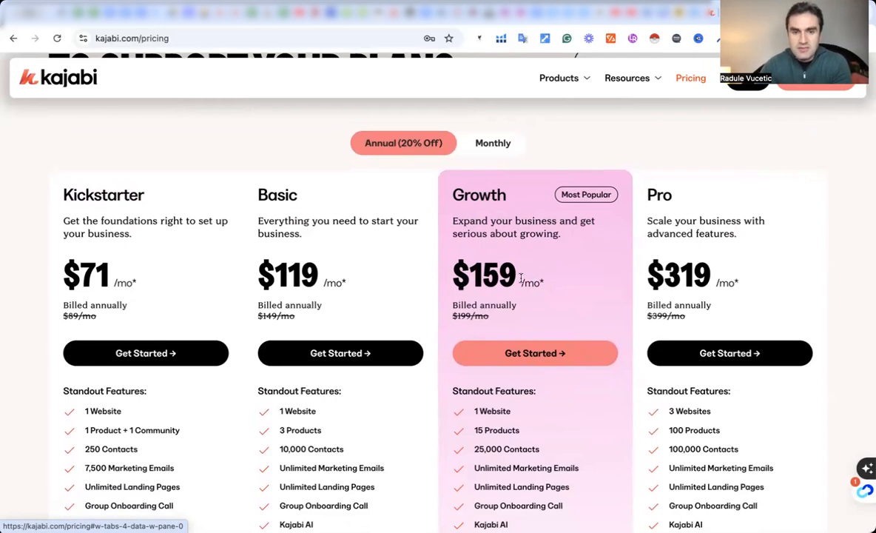
scroll(521, 278, "down", 1)
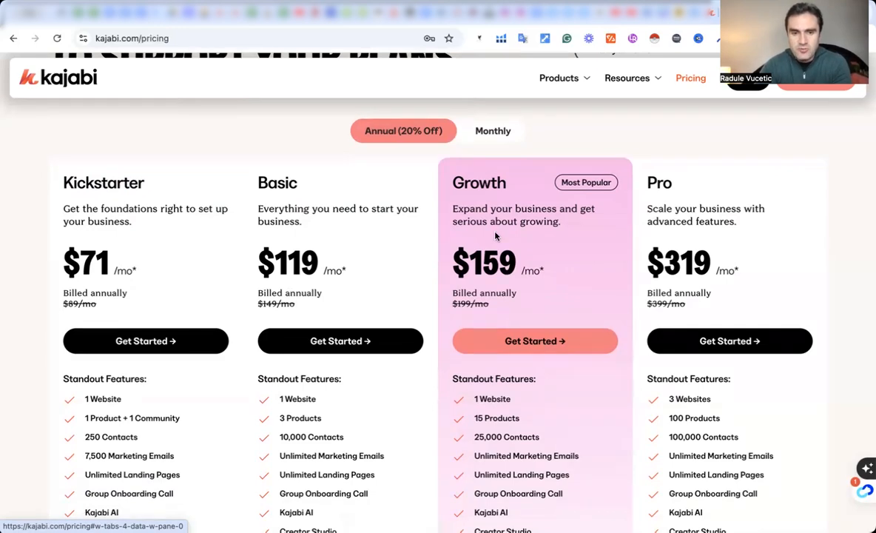
scroll(496, 232, "down", 1)
scroll(494, 231, "down", 5)
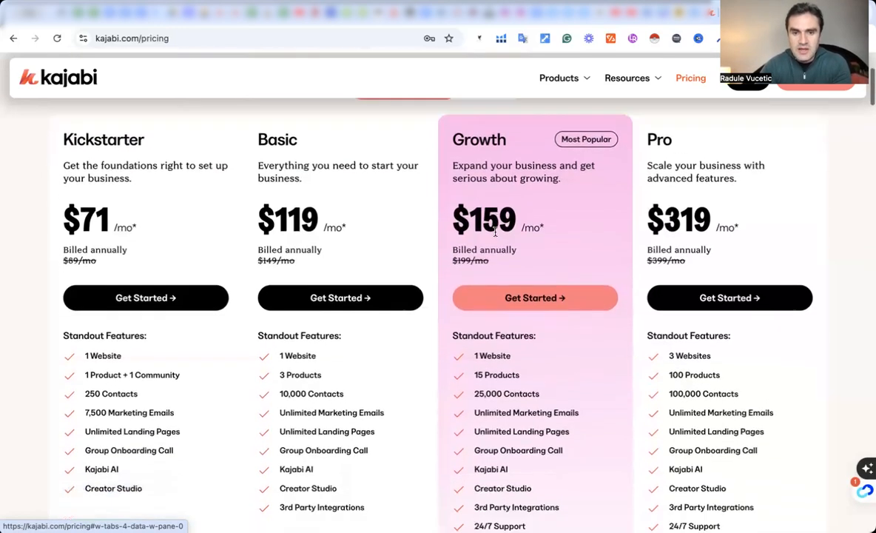
scroll(495, 232, "down", 3)
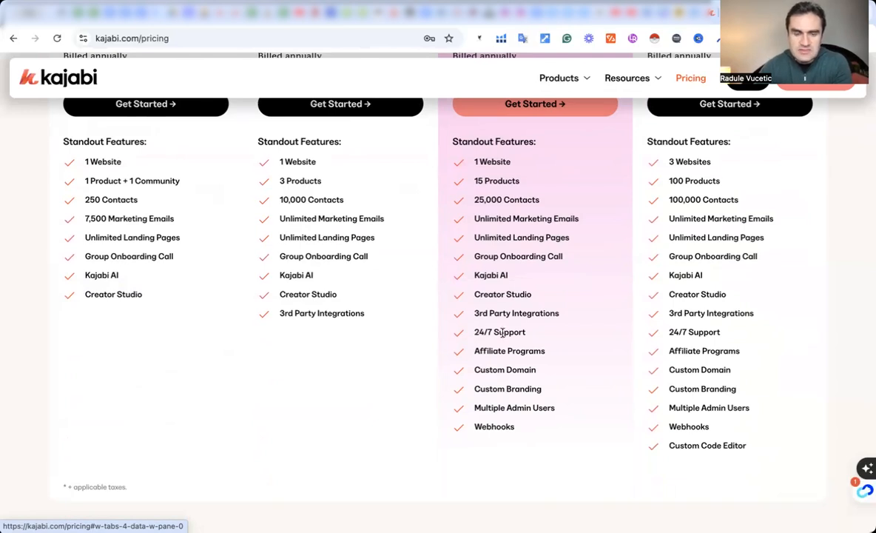
scroll(501, 333, "down", 1)
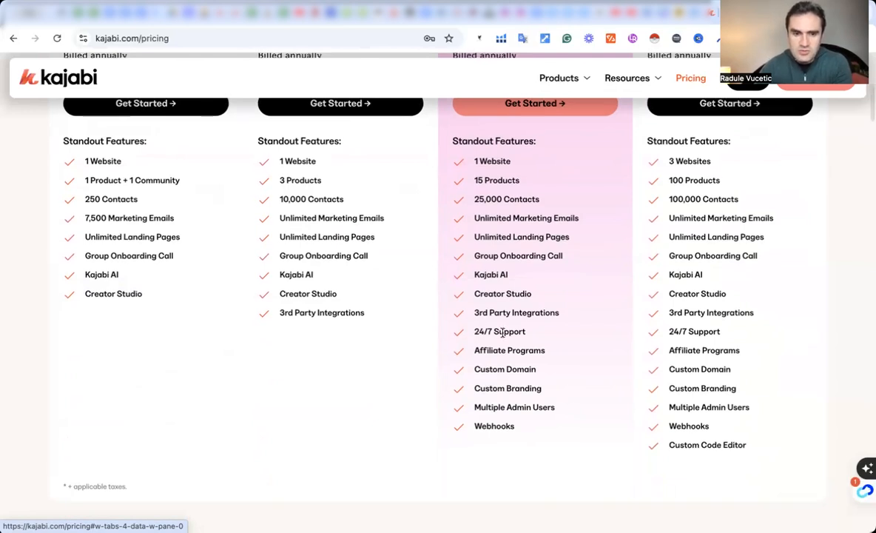
scroll(502, 337, "down", 1)
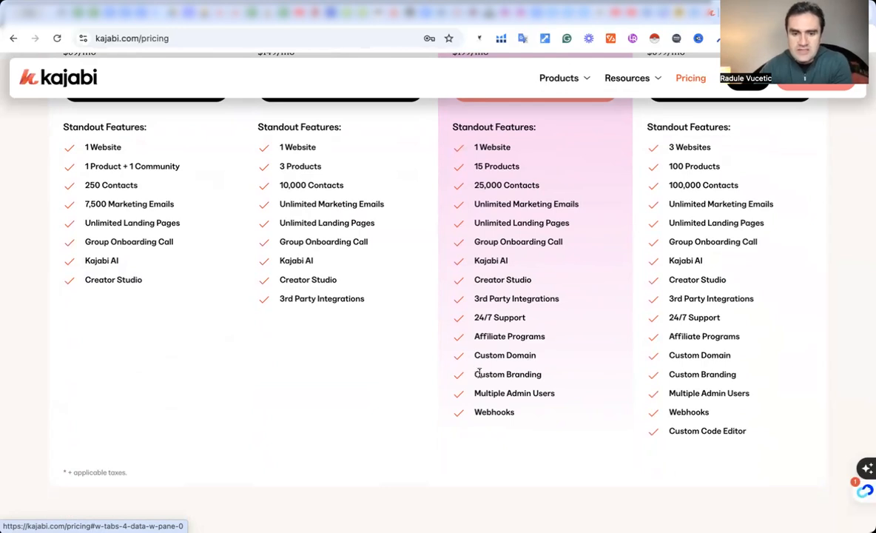
scroll(479, 374, "up", 2)
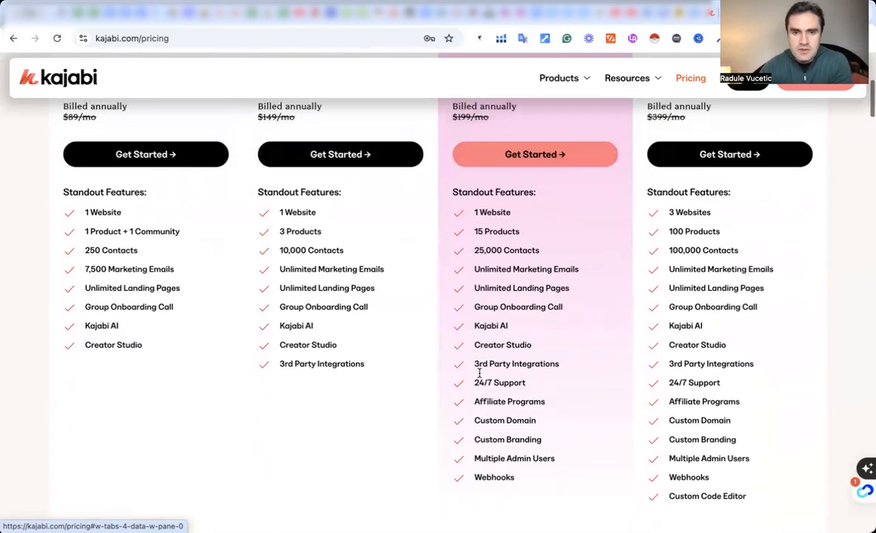
scroll(479, 375, "up", 3)
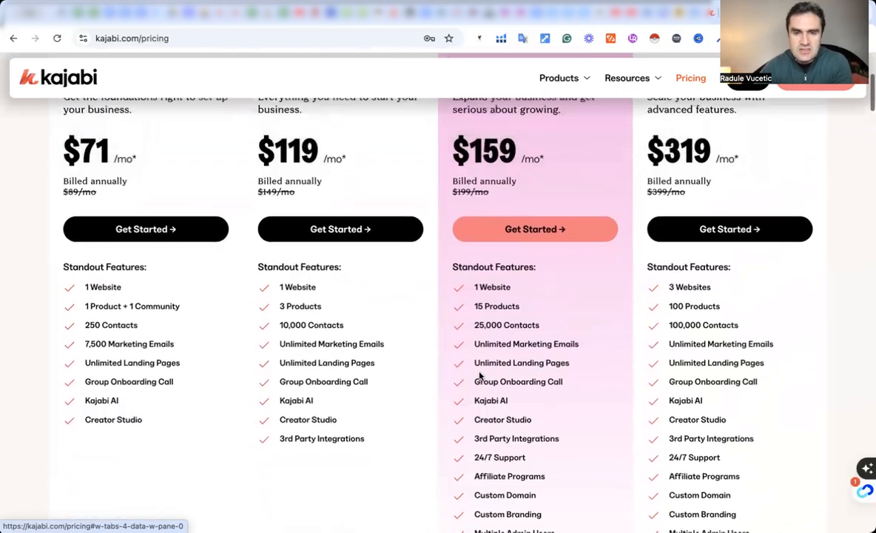
scroll(479, 376, "up", 3)
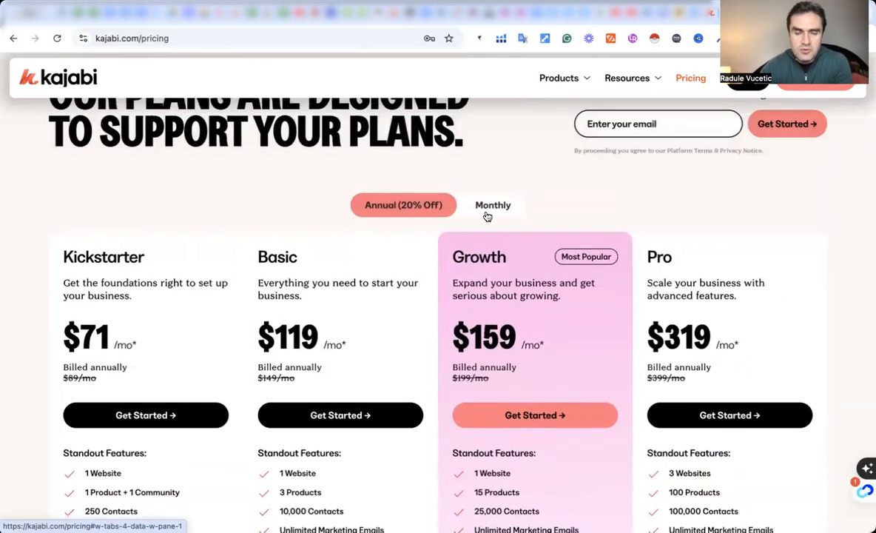
Switch the pricing to monthly billing and compare the Basic plan's price and standout features with the other plans.
left_click(487, 213)
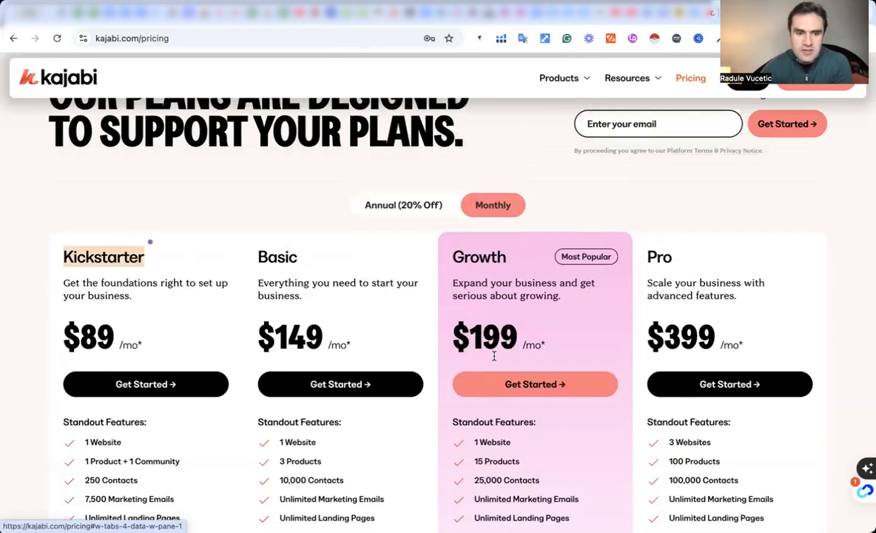
scroll(494, 356, "down", 3)
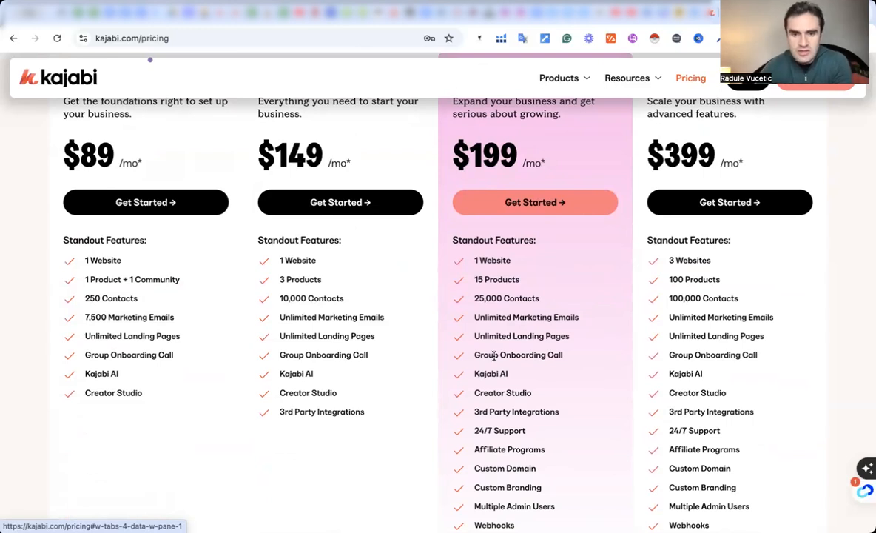
scroll(494, 355, "up", 2)
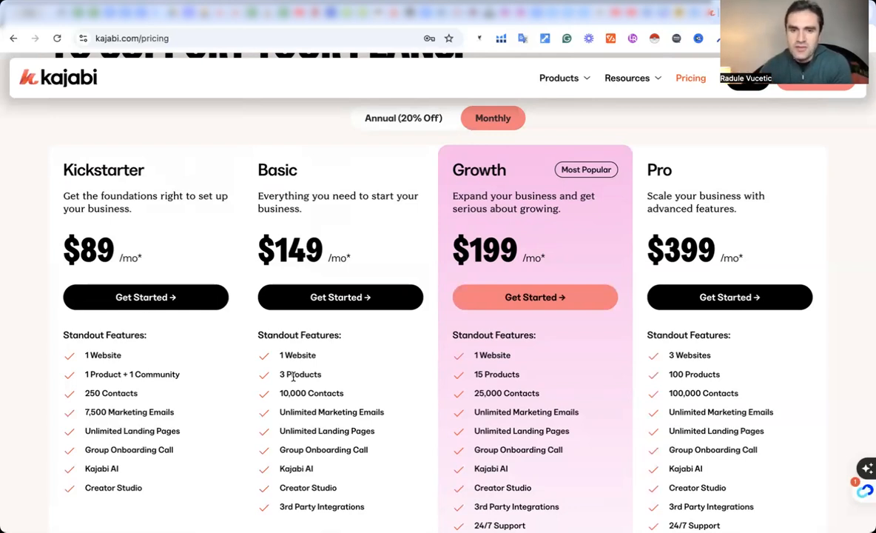
scroll(293, 376, "down", 3)
scroll(294, 380, "up", 1)
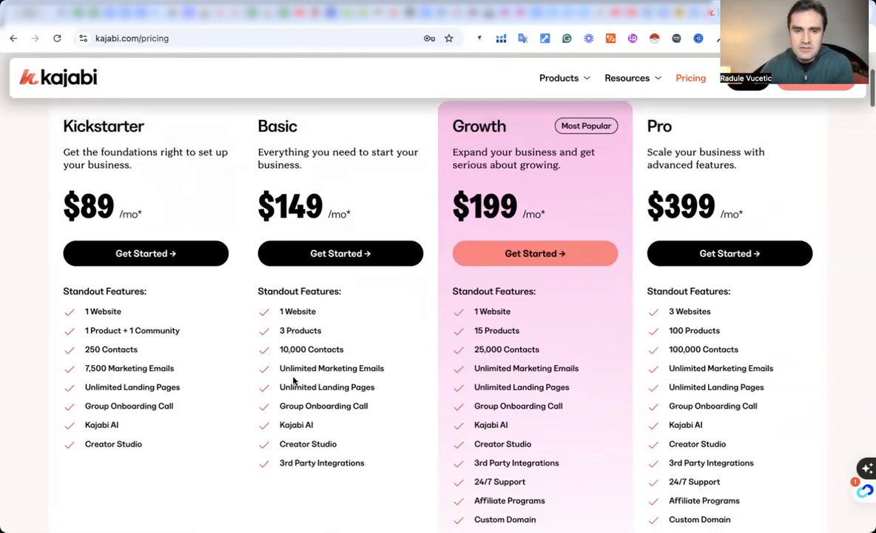
scroll(294, 380, "up", 4)
scroll(294, 377, "down", 2)
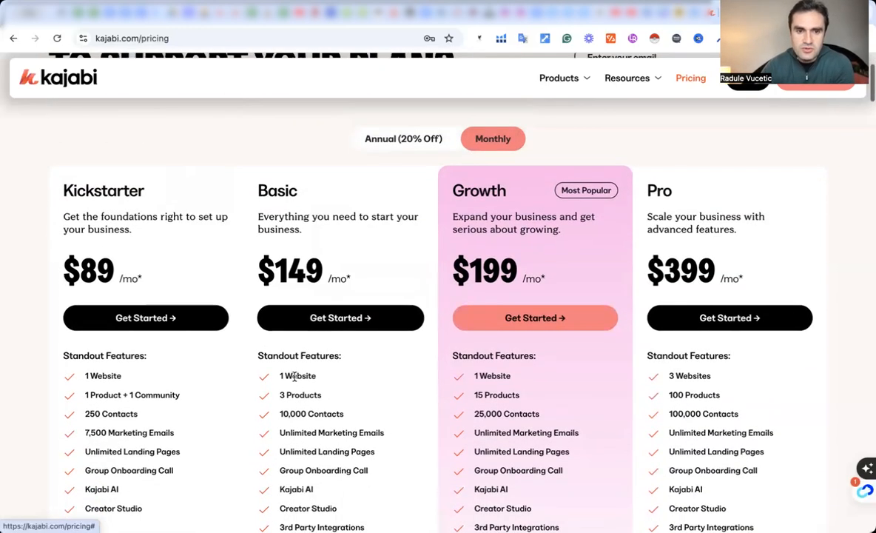
scroll(262, 333, "down", 3)
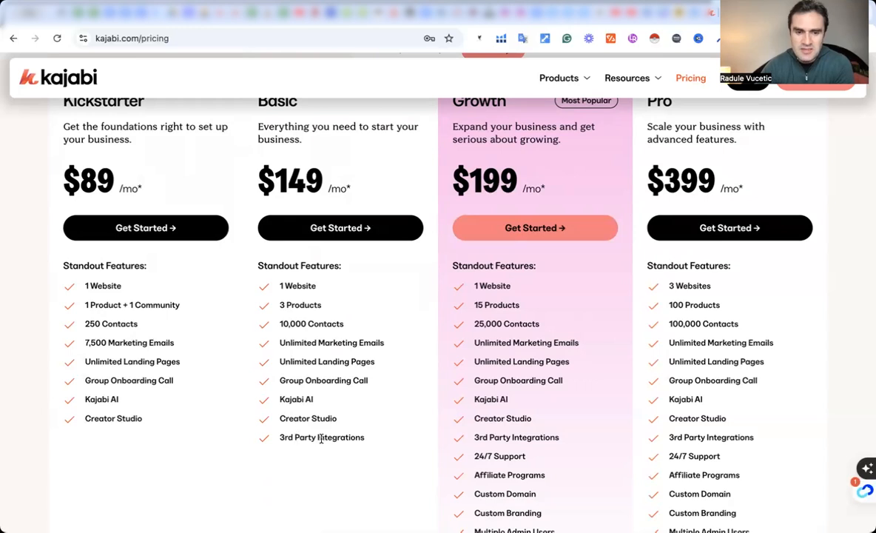
scroll(300, 437, "up", 1)
scroll(319, 400, "up", 3)
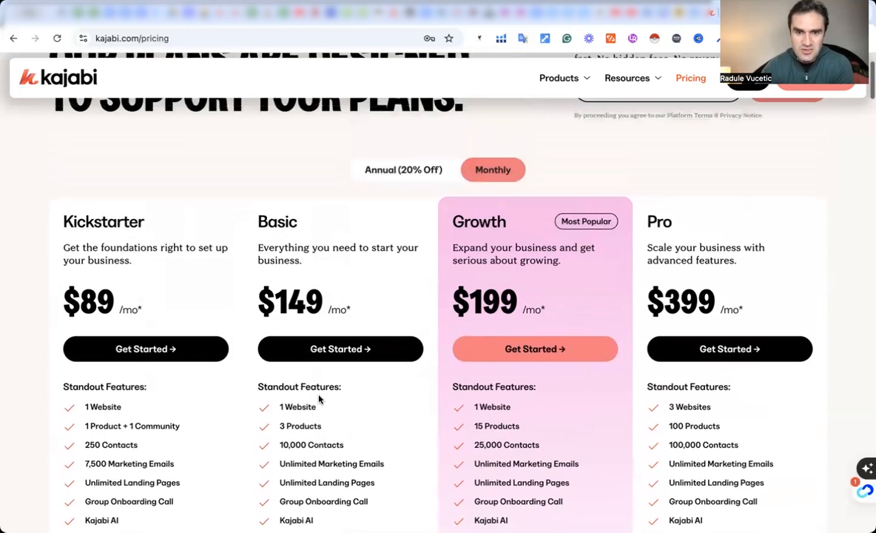
Switch the pricing back to annual billing and view the discounted prices of all four plans.
left_click(418, 183)
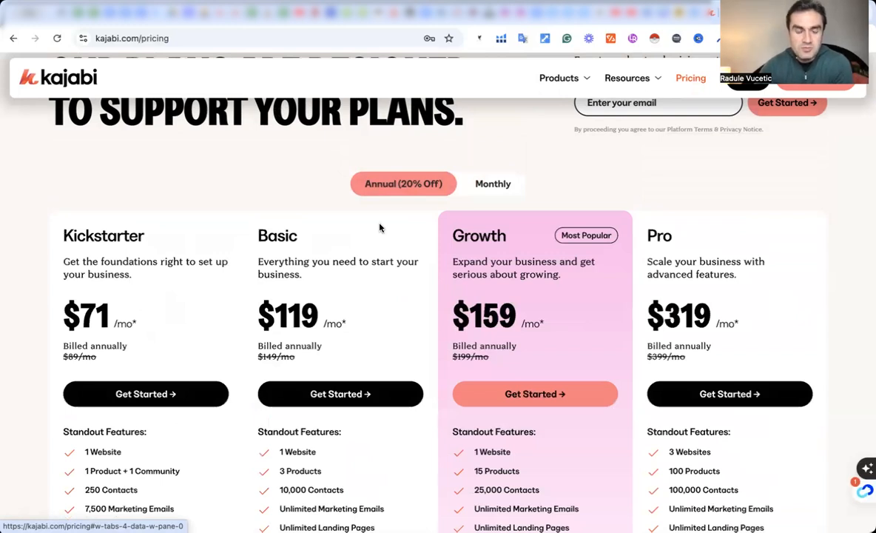
scroll(380, 227, "up", 2)
scroll(380, 227, "down", 2)
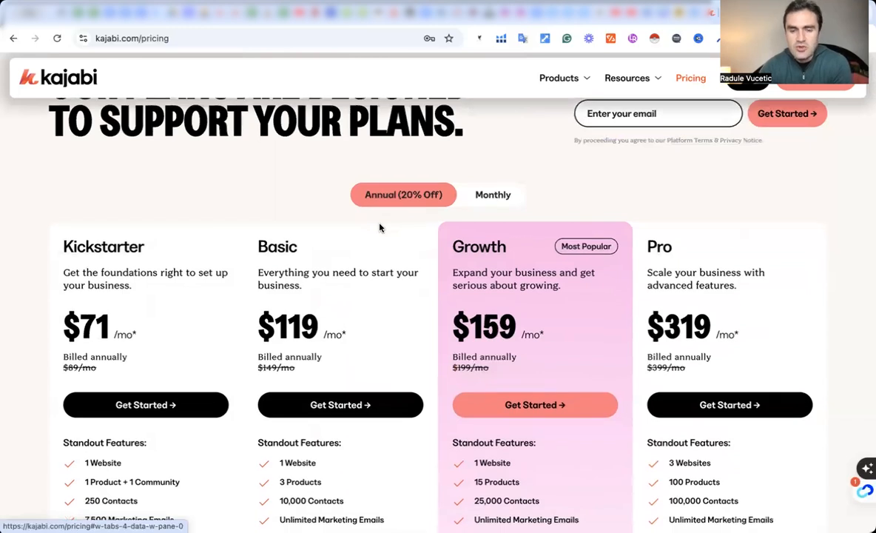
scroll(379, 227, "down", 1)
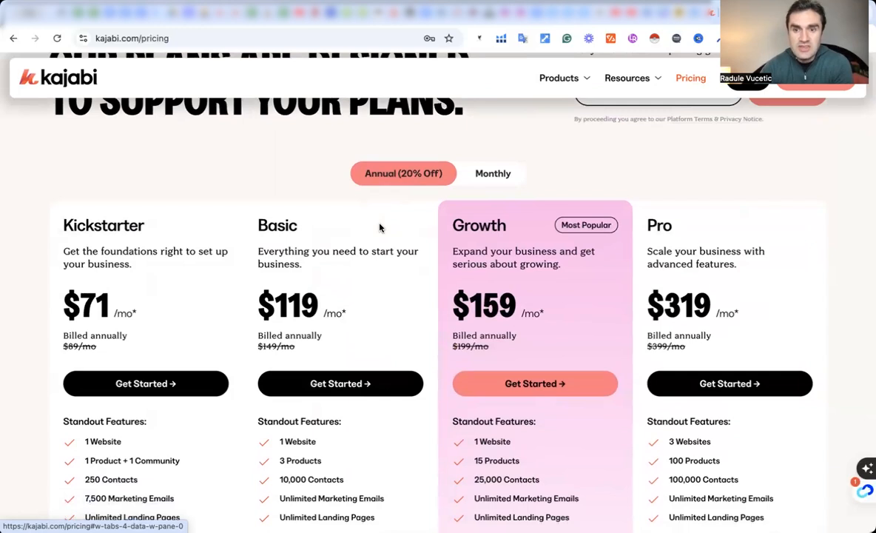
scroll(380, 227, "up", 2)
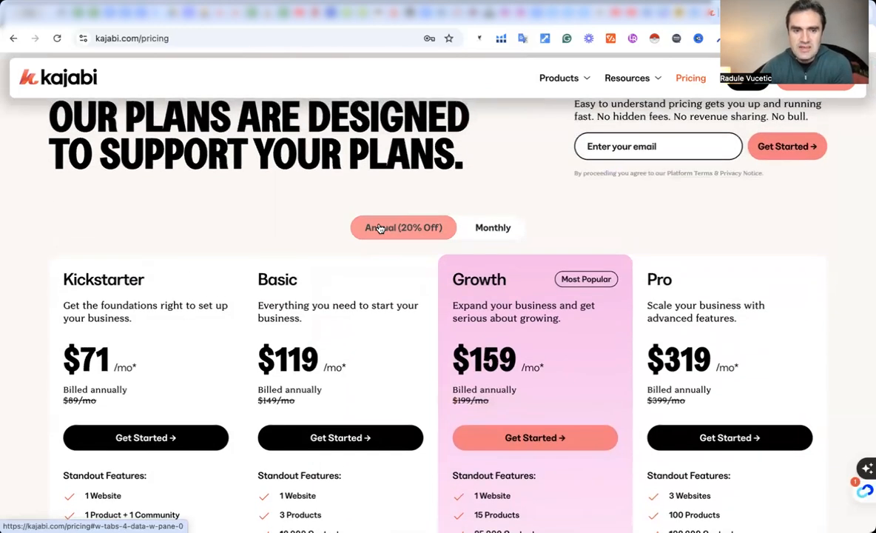
scroll(380, 227, "down", 1)
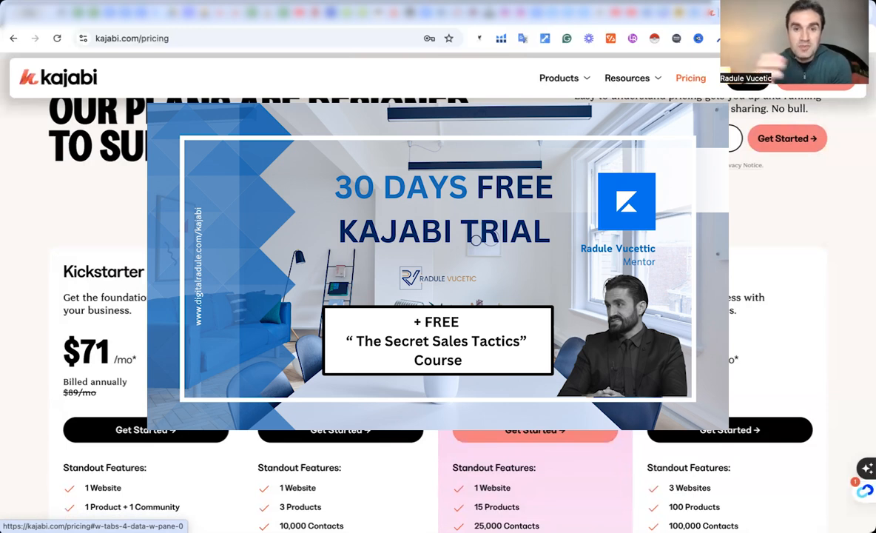
Review the standout features of all four plans down to the tax note, and return to their annual prices.
scroll(438, 296, "down", 1)
scroll(438, 296, "down", 5)
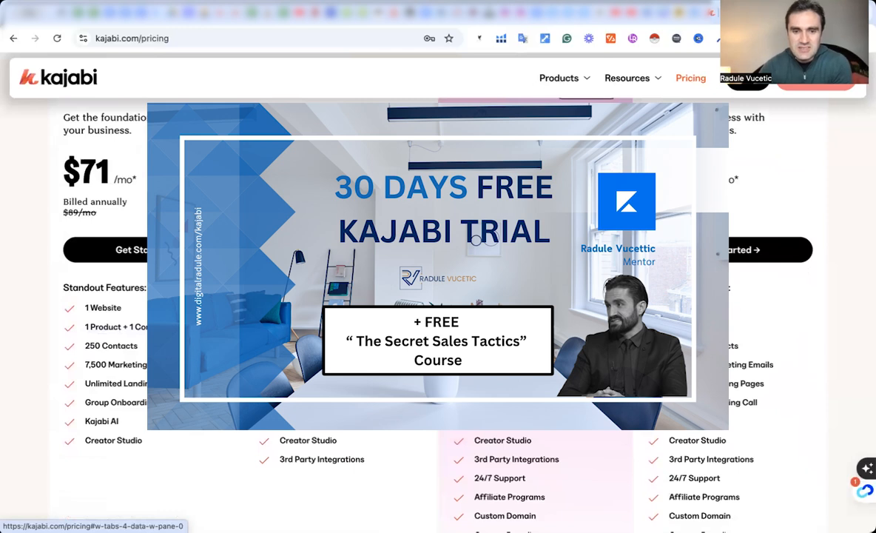
scroll(438, 296, "down", 5)
scroll(438, 296, "down", 1)
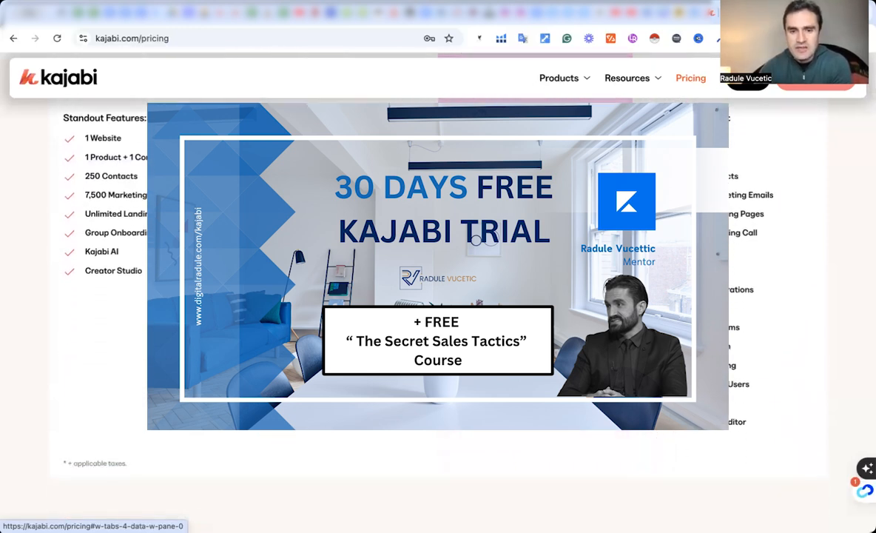
scroll(438, 296, "down", 1)
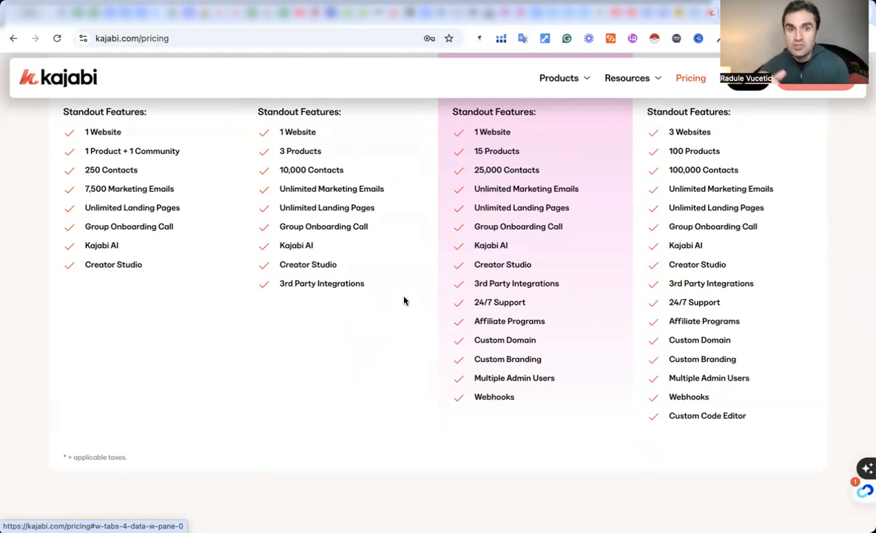
scroll(404, 300, "up", 1)
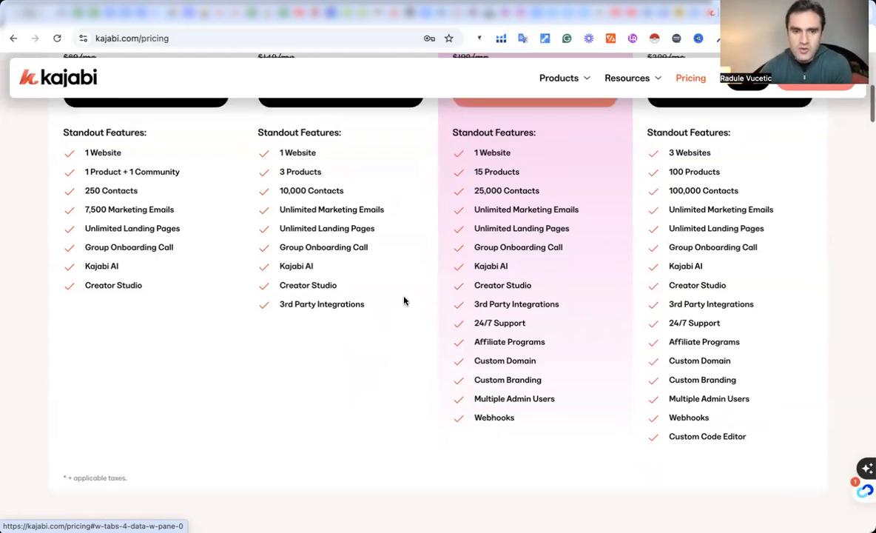
scroll(404, 300, "up", 2)
scroll(404, 301, "up", 3)
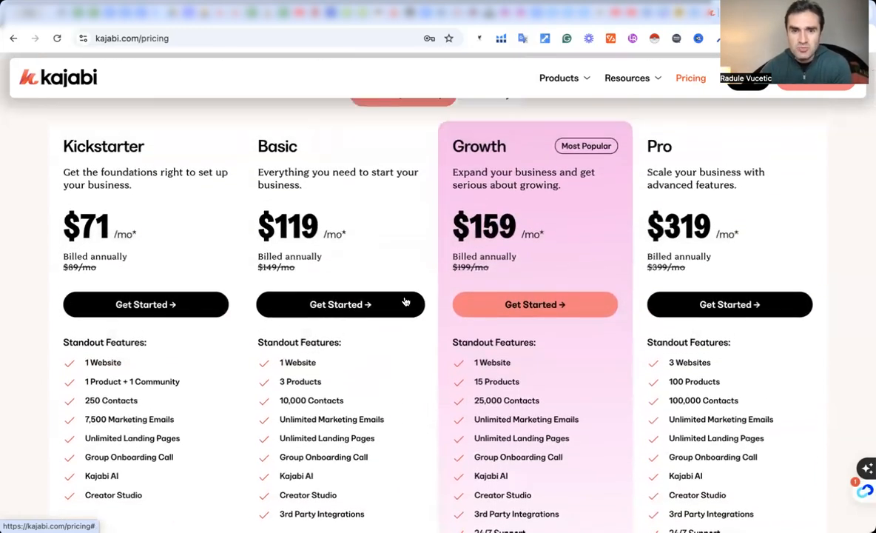
scroll(404, 300, "up", 3)
scroll(405, 299, "down", 2)
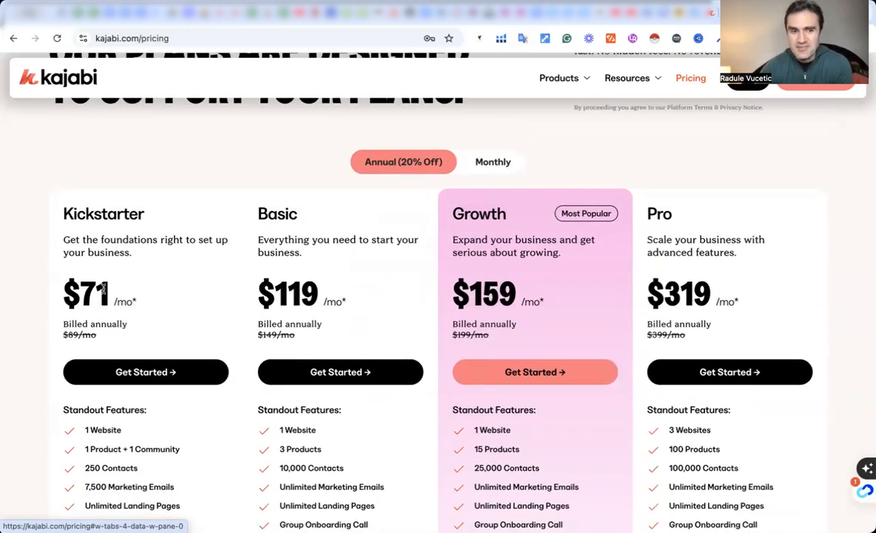
scroll(98, 274, "down", 1)
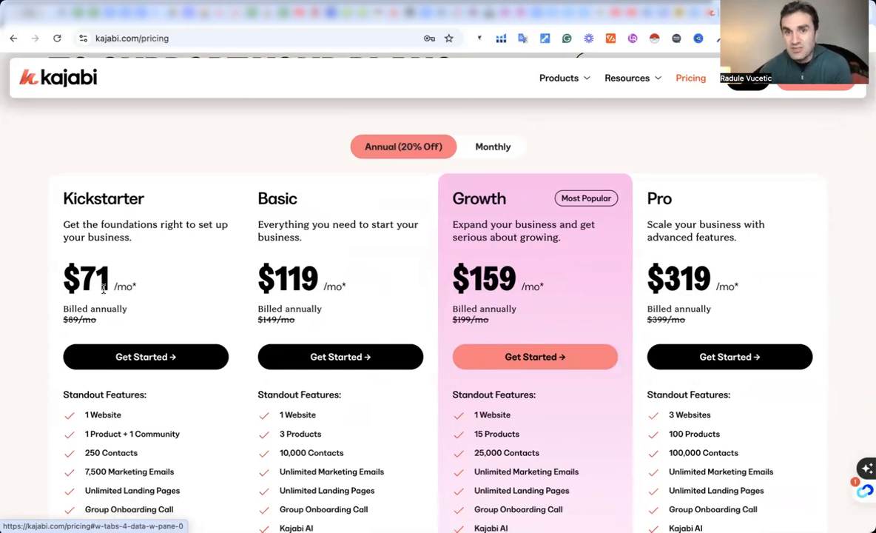